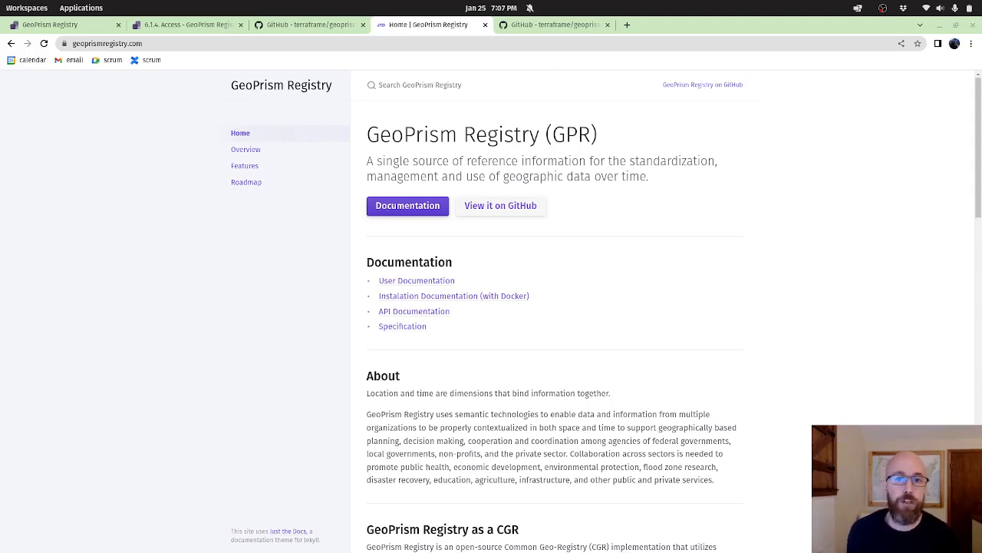
Review the GeoPrism Registry website, its GitHub source repository, the documentation's sandbox Access page and the geoprism-registry-example-data repository
{"action": "left_click", "coordinate": [130, 43]}
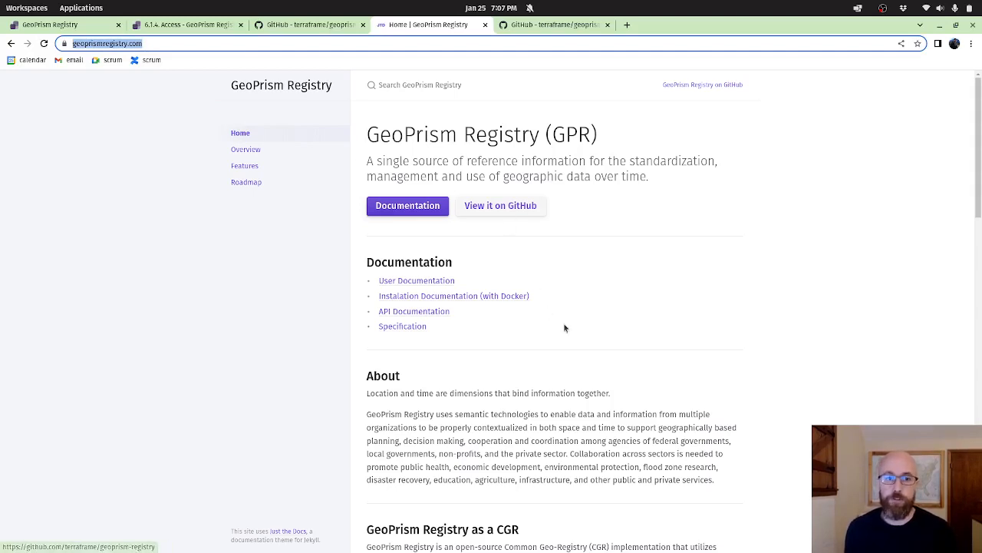
{"action": "left_click", "coordinate": [560, 27]}
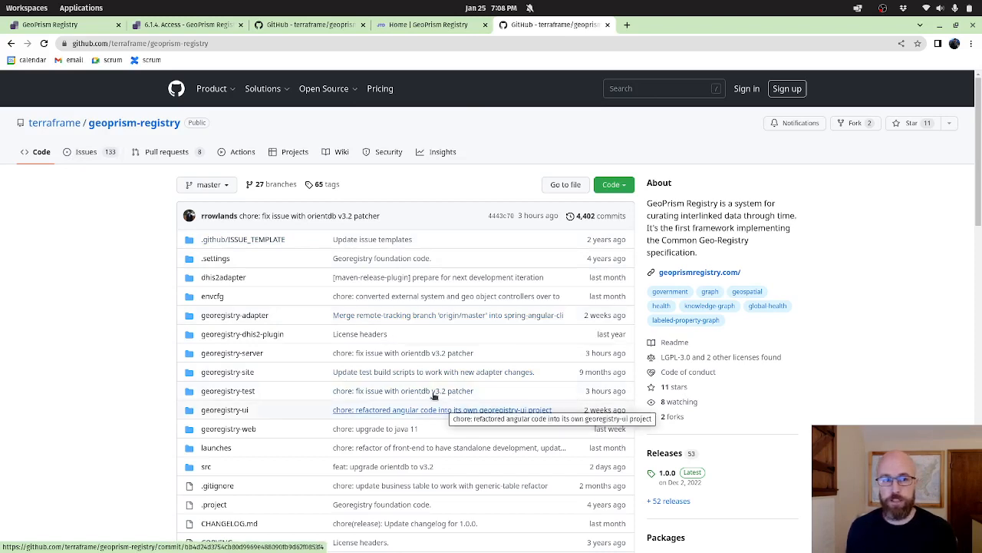
{"action": "left_click_drag", "start_coordinate": [229, 42], "coordinate": [153, 48]}
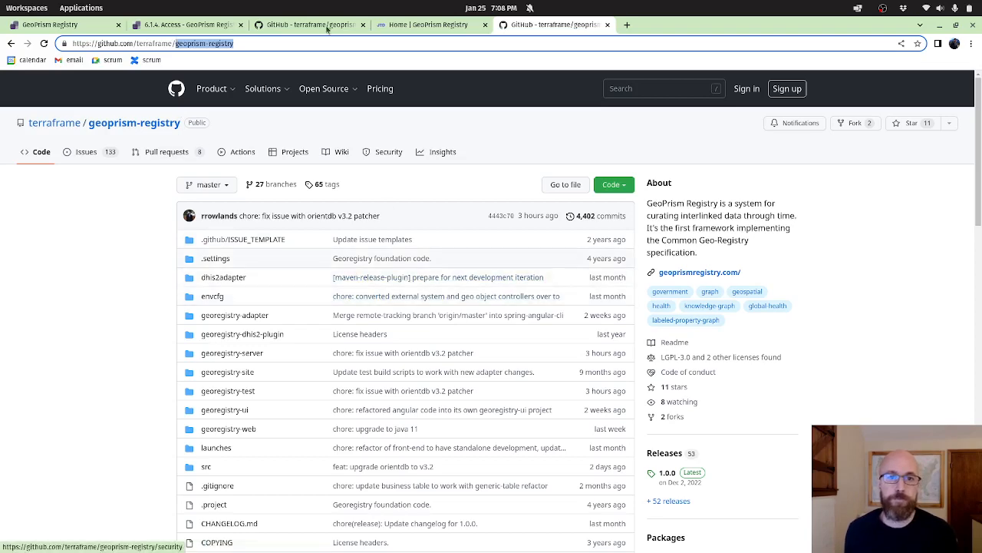
{"action": "left_click", "coordinate": [189, 26]}
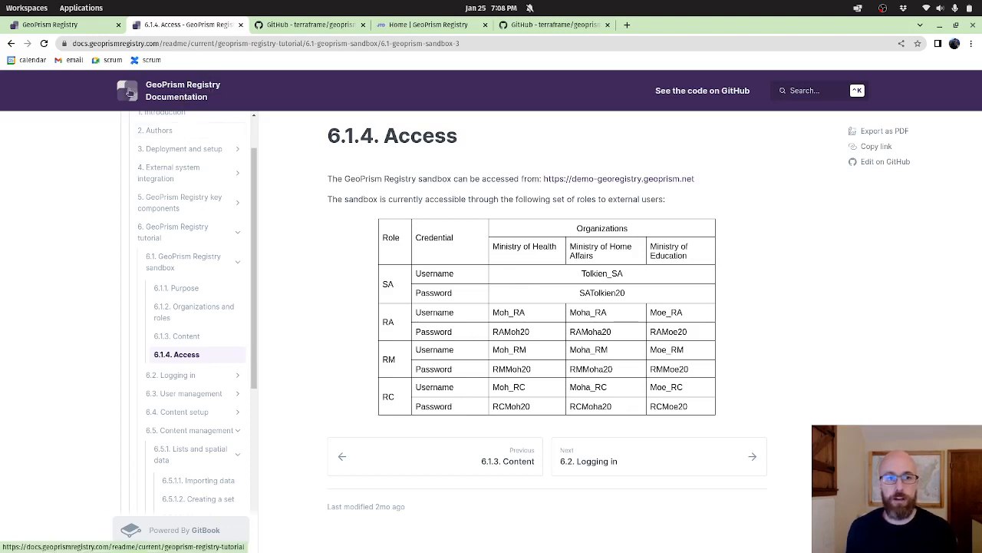
{"action": "left_click_drag", "start_coordinate": [159, 44], "coordinate": [71, 44]}
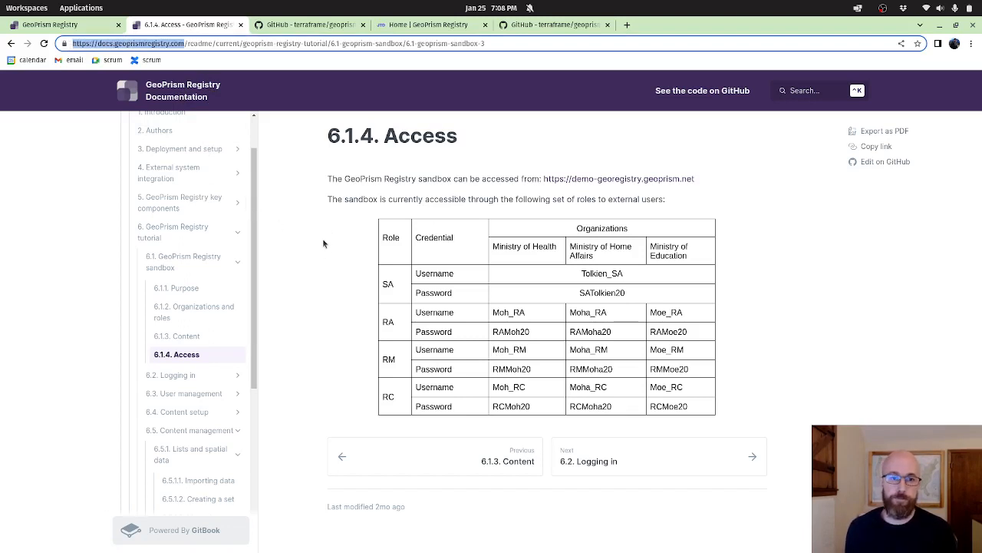
{"action": "left_click", "coordinate": [298, 26]}
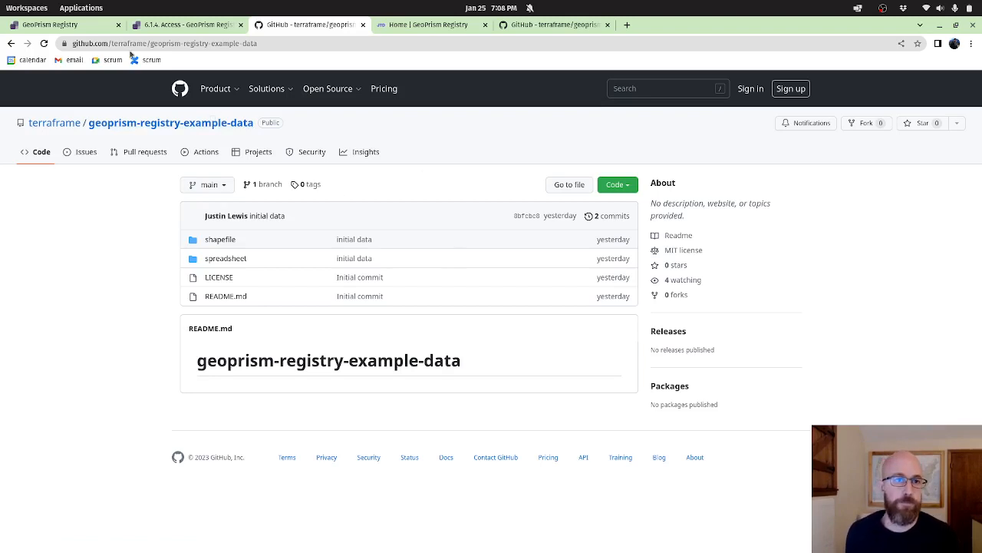
Check the demo registry's web address and the documentation's sandbox roles for external users
{"action": "left_click", "coordinate": [54, 24]}
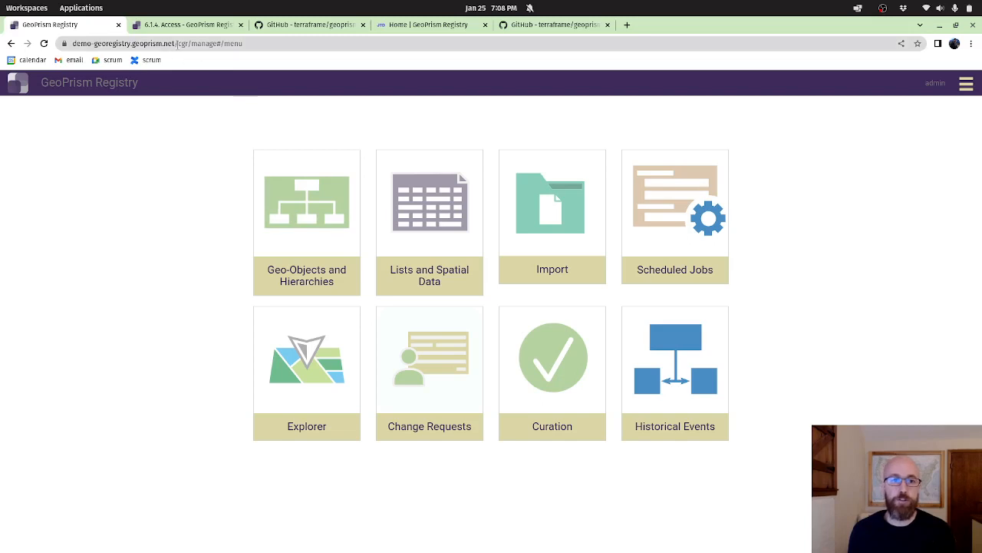
{"action": "left_click_drag", "start_coordinate": [174, 43], "coordinate": [68, 44]}
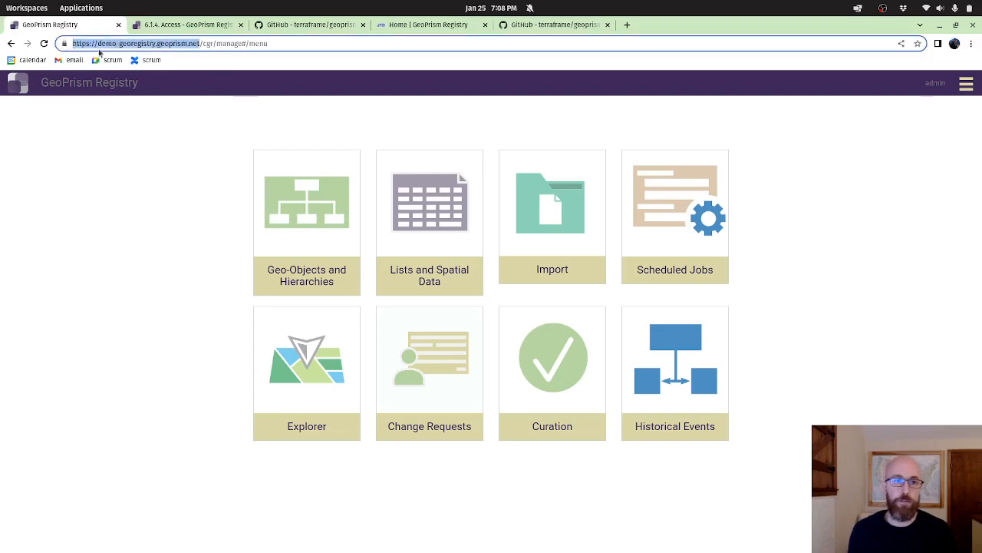
{"action": "left_click", "coordinate": [193, 25]}
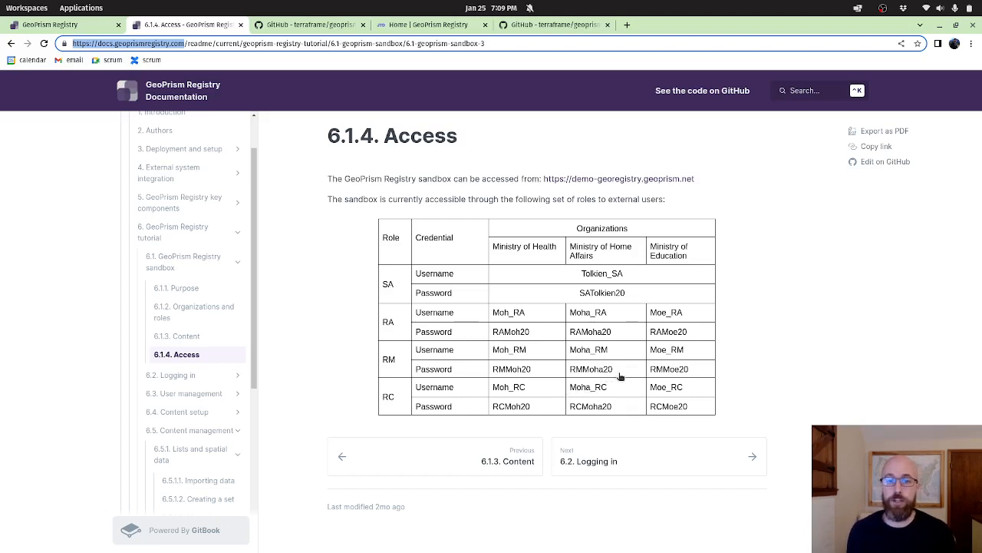
Return to the demo registry and open Geo-Objects and Hierarchies
{"action": "left_click", "coordinate": [69, 29]}
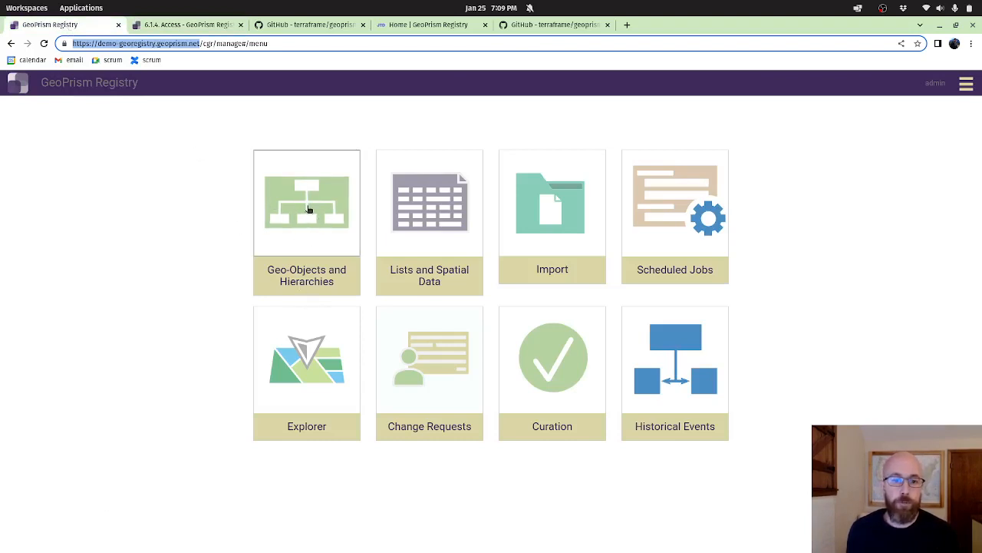
{"action": "left_click", "coordinate": [966, 84]}
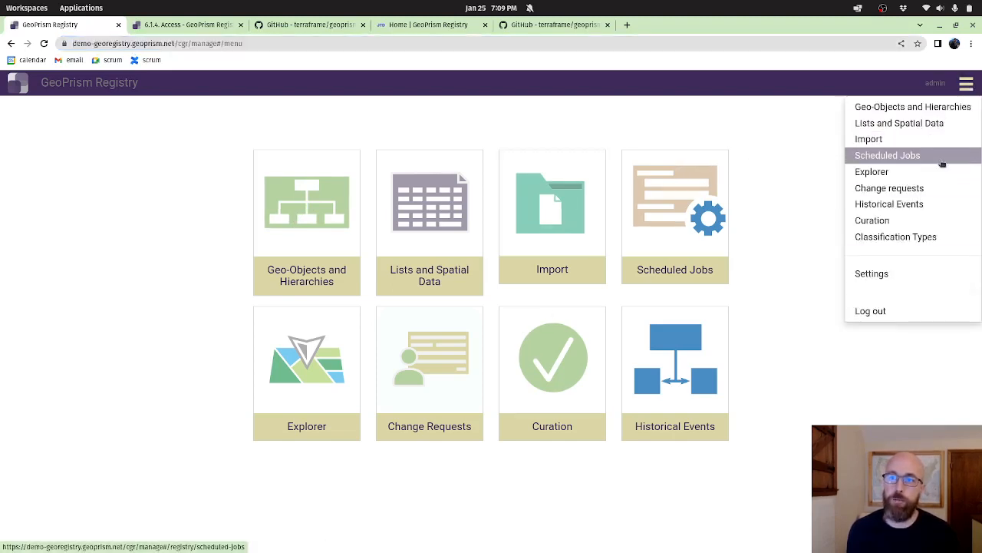
{"action": "left_click", "coordinate": [230, 203]}
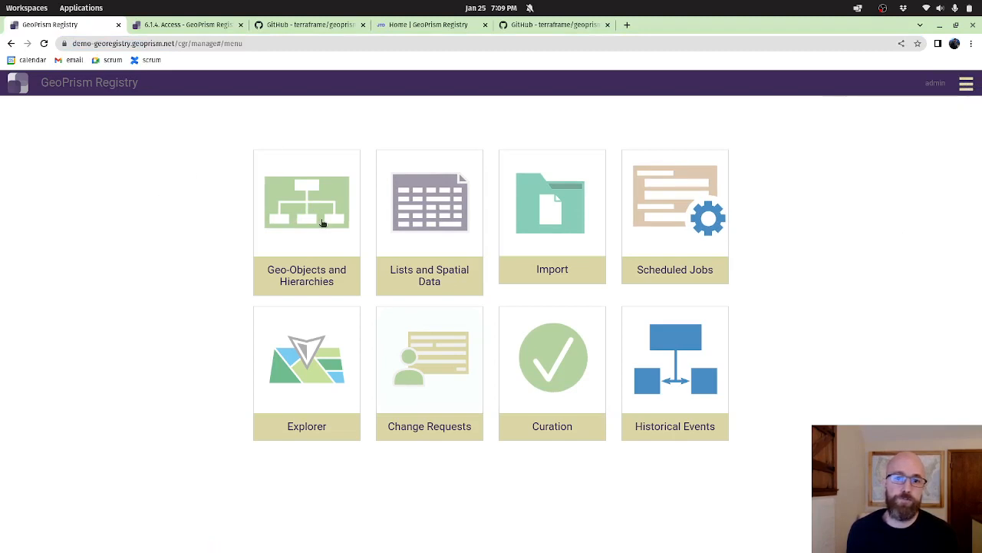
{"action": "left_click", "coordinate": [323, 219]}
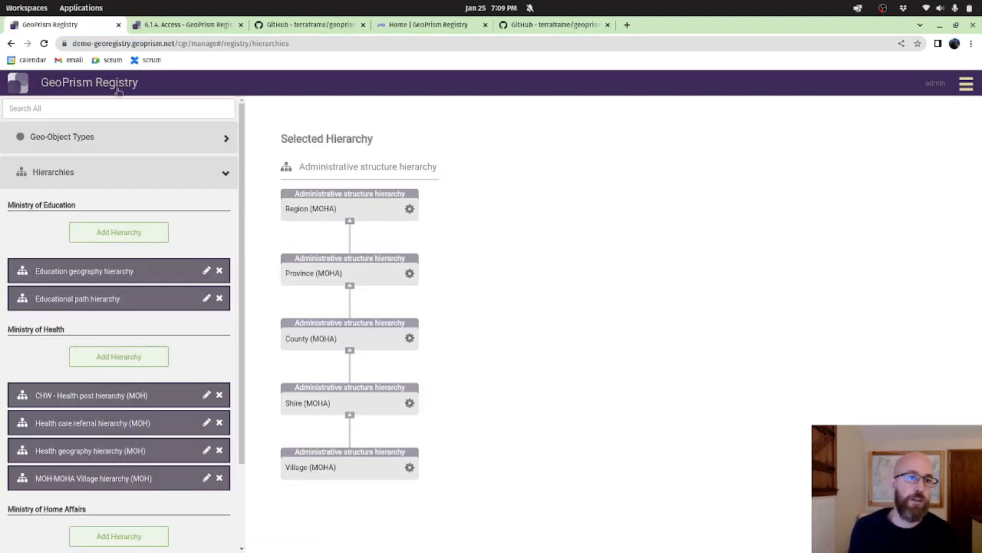
Examine the geo-object types of the Ministry of Education, Ministry of Health and Ministry of Home Affairs
{"action": "left_click", "coordinate": [139, 138]}
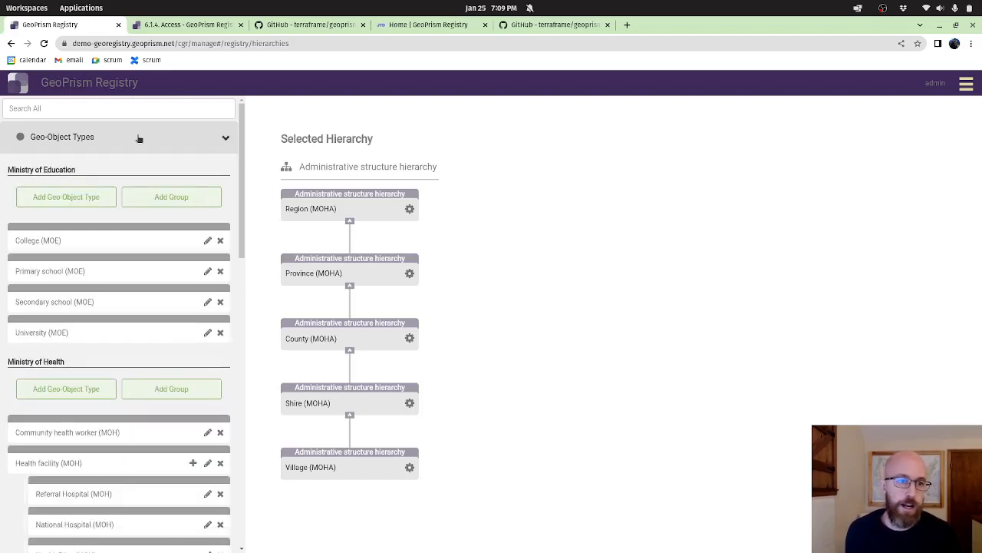
{"action": "left_click", "coordinate": [139, 139]}
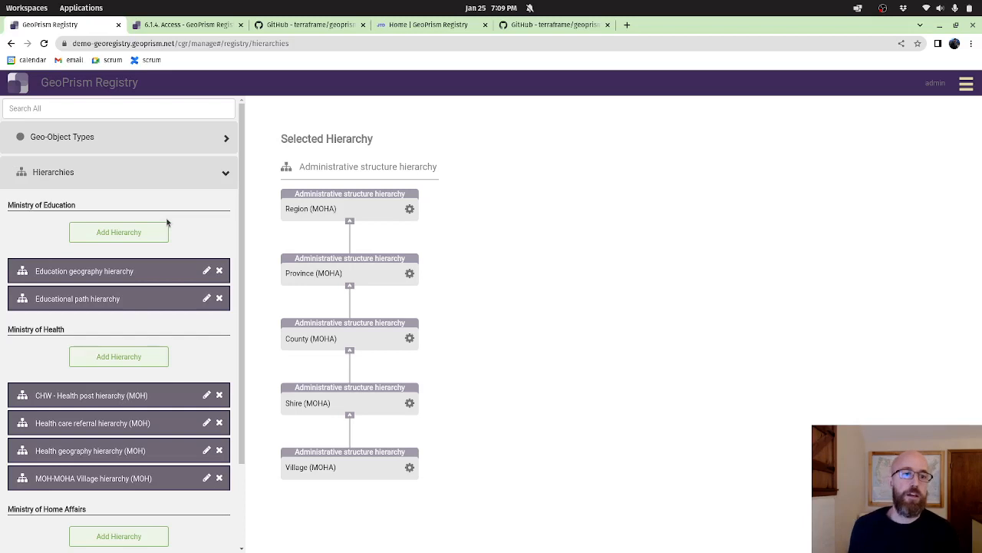
{"action": "left_click", "coordinate": [174, 136]}
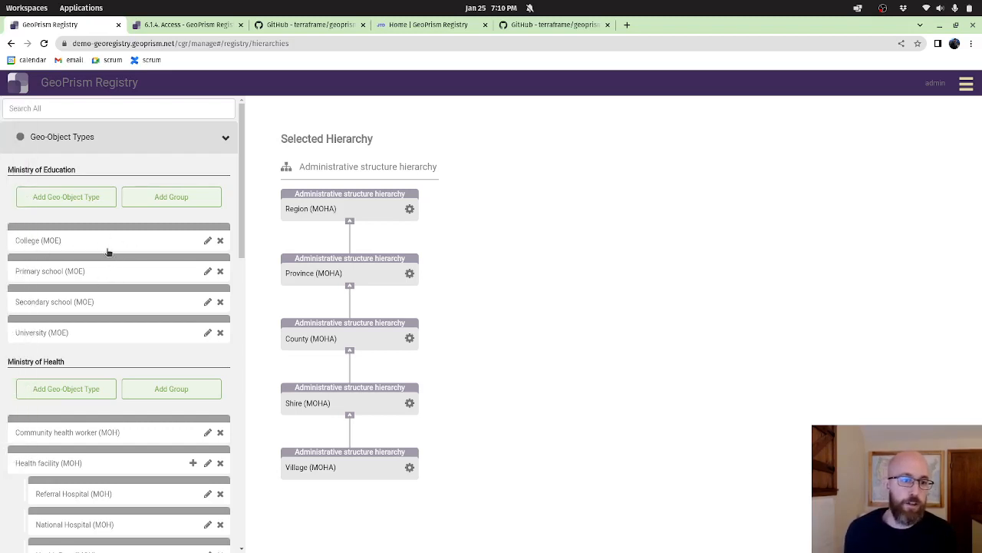
{"action": "scroll", "coordinate": [137, 280], "scroll_direction": "down", "scroll_amount": 2}
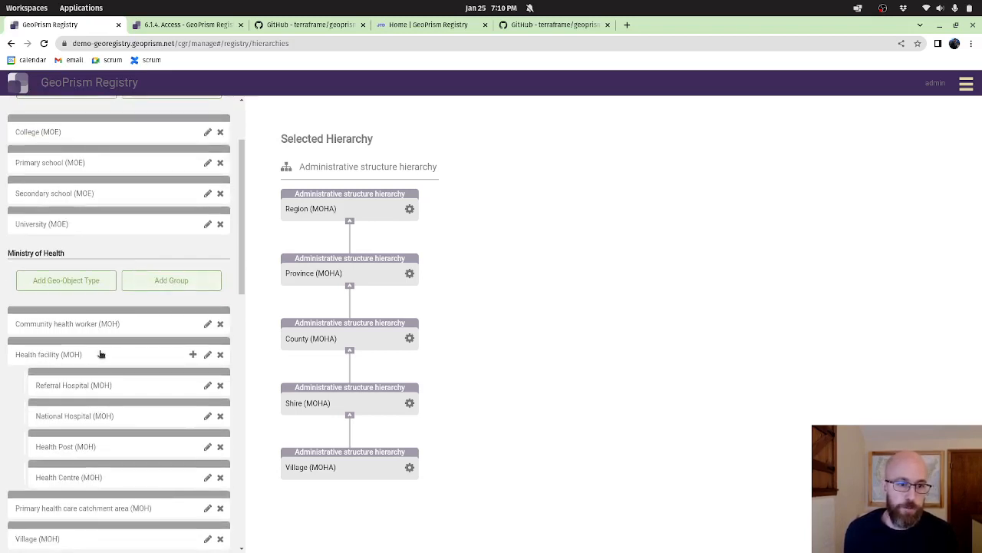
{"action": "scroll", "coordinate": [99, 353], "scroll_direction": "down", "scroll_amount": 4}
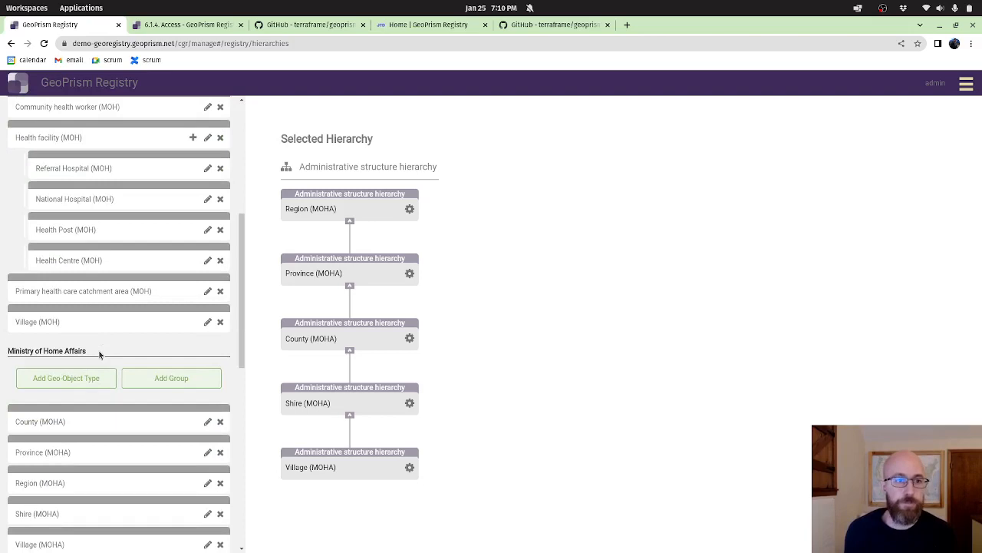
{"action": "scroll", "coordinate": [99, 353], "scroll_direction": "up", "scroll_amount": 5}
{"action": "scroll", "coordinate": [99, 353], "scroll_direction": "down", "scroll_amount": 8}
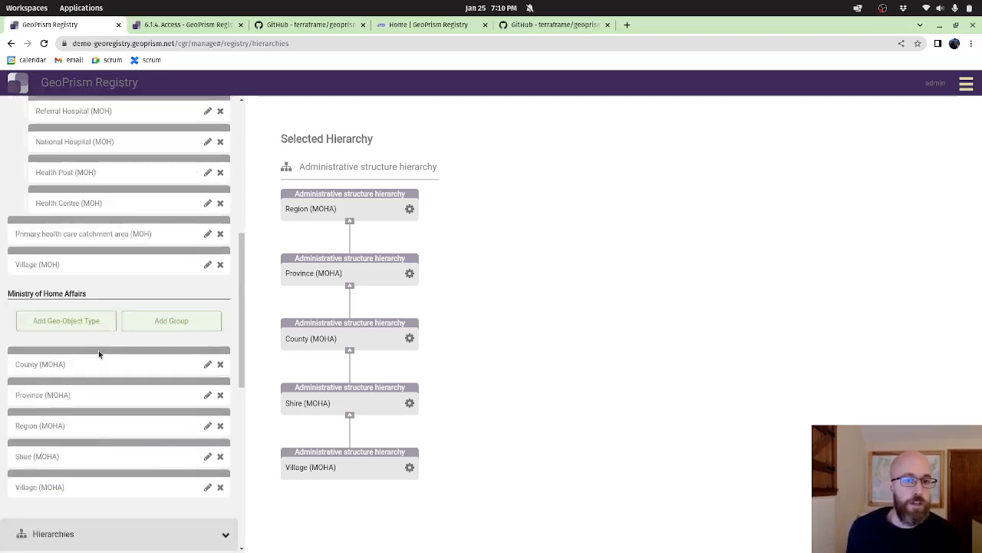
Examine the Administrative structure hierarchy and the Ministry of Health's CHW - Health post, Health care referral and Health geography hierarchies
{"action": "scroll", "coordinate": [98, 350], "scroll_direction": "down", "scroll_amount": 5}
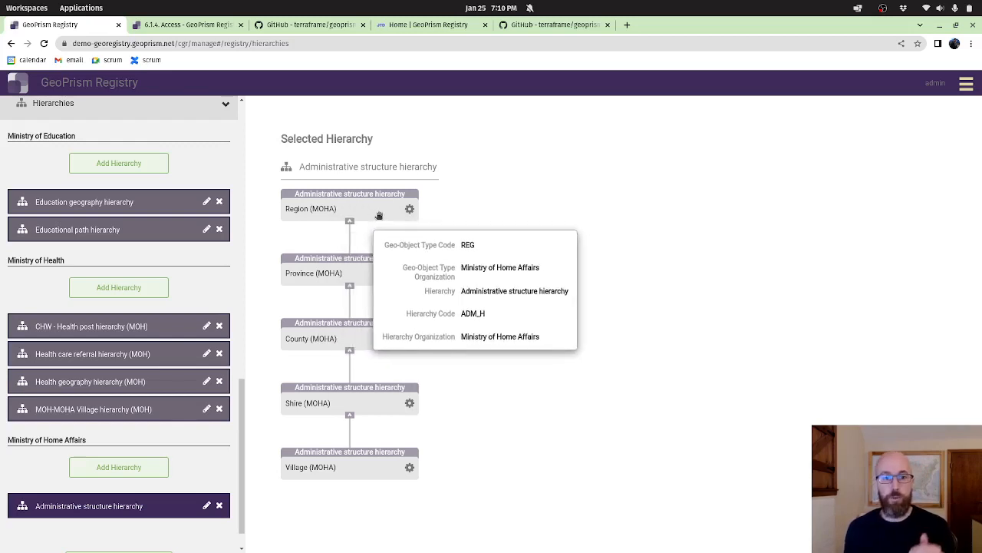
{"action": "mouse_move", "coordinate": [367, 270]}
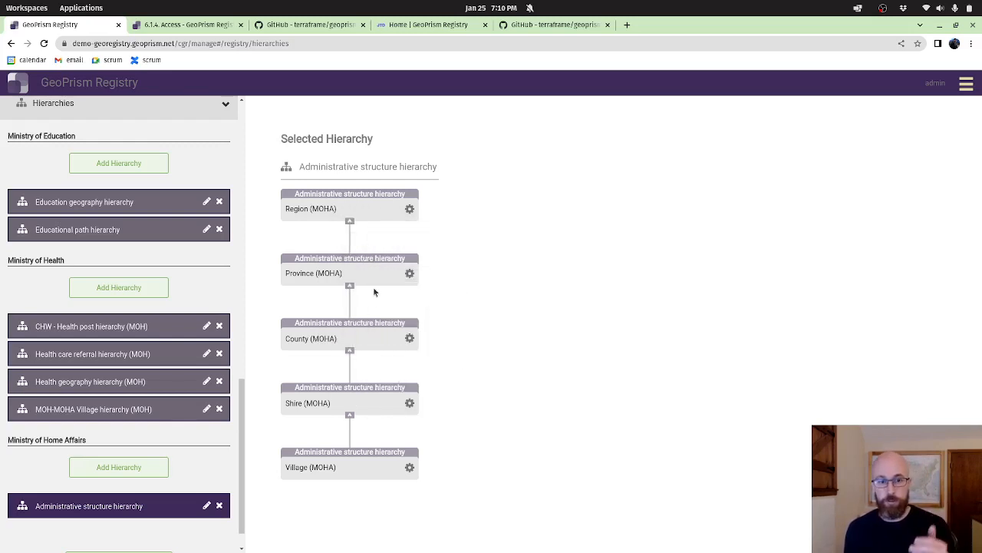
{"action": "mouse_move", "coordinate": [371, 343]}
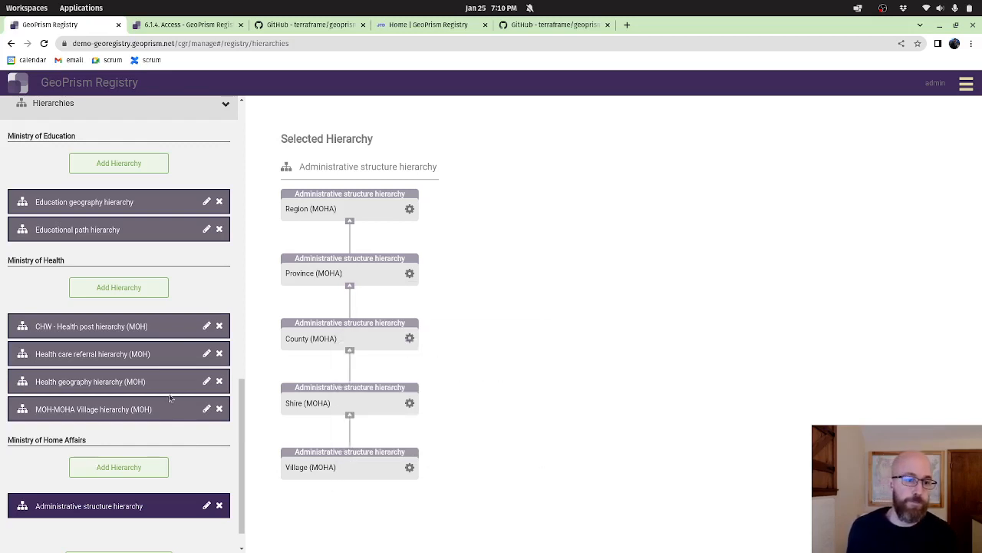
{"action": "left_click", "coordinate": [149, 329]}
{"action": "left_click", "coordinate": [133, 355]}
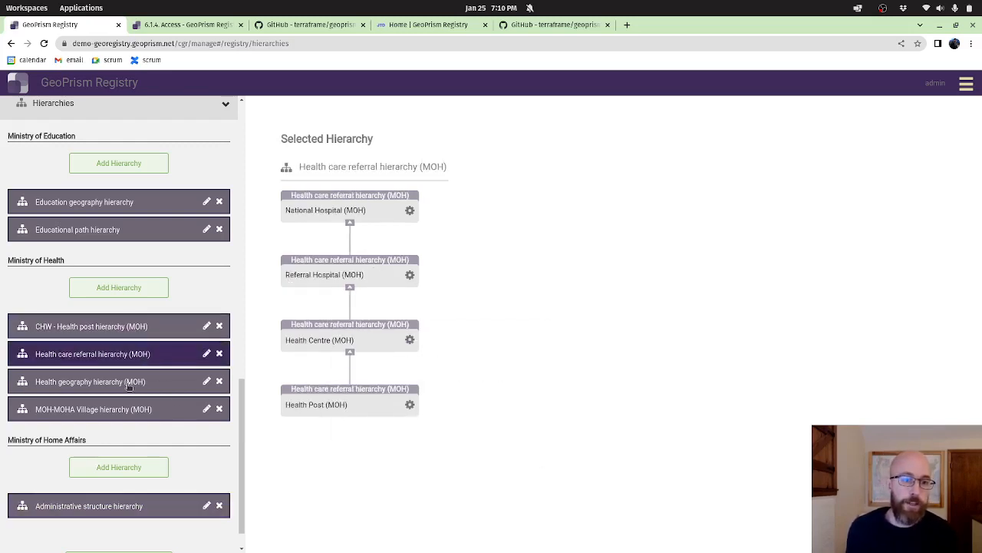
{"action": "left_click", "coordinate": [130, 384]}
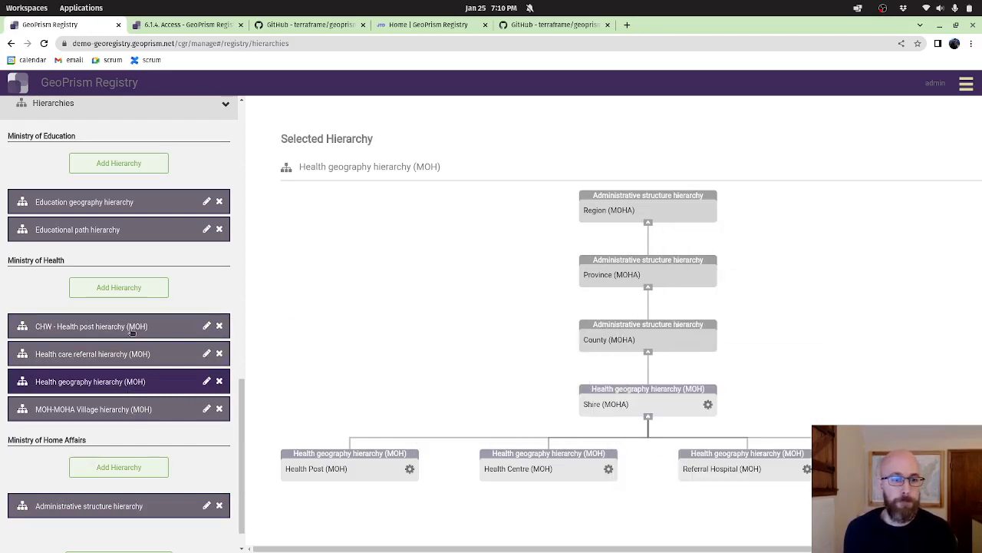
{"action": "scroll", "coordinate": [132, 332], "scroll_direction": "up", "scroll_amount": 2}
{"action": "scroll", "coordinate": [132, 332], "scroll_direction": "up", "scroll_amount": 10}
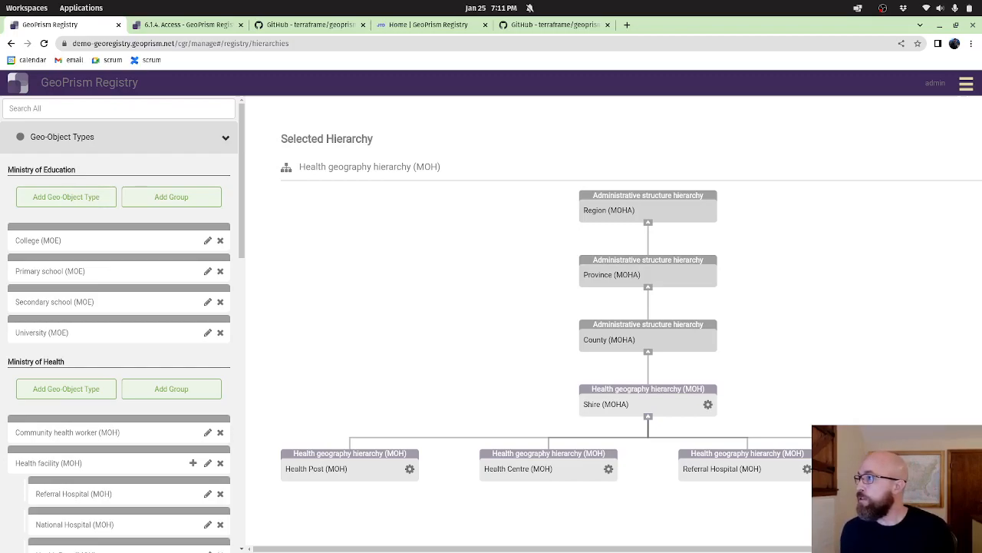
Switch to Health_Centres_ML_13052000.xlsx in LibreOffice Calc and examine the HF_ID and HF_NAME columns
{"action": "left_click_drag", "start_coordinate": [981, 172], "coordinate": [548, 44]}
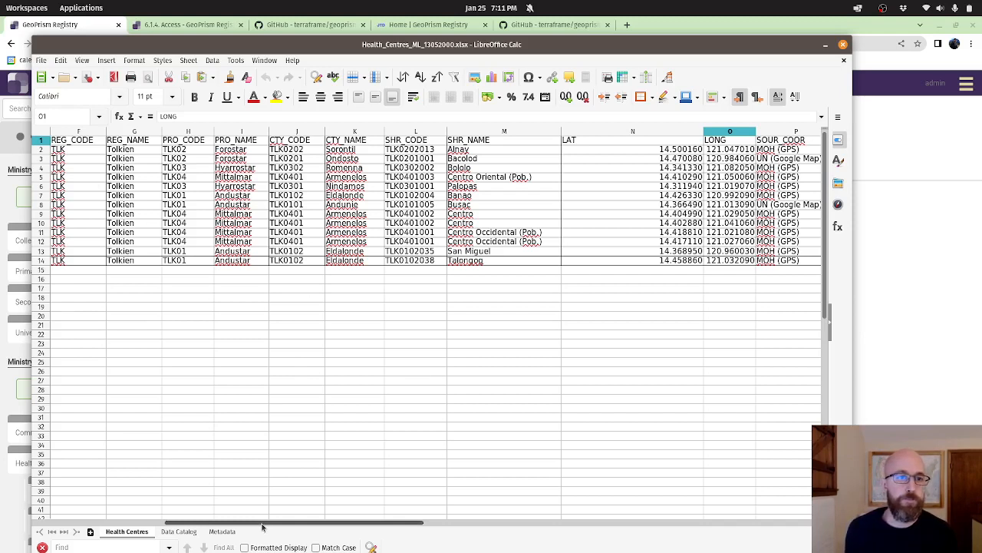
{"action": "left_click_drag", "start_coordinate": [262, 526], "coordinate": [131, 526]}
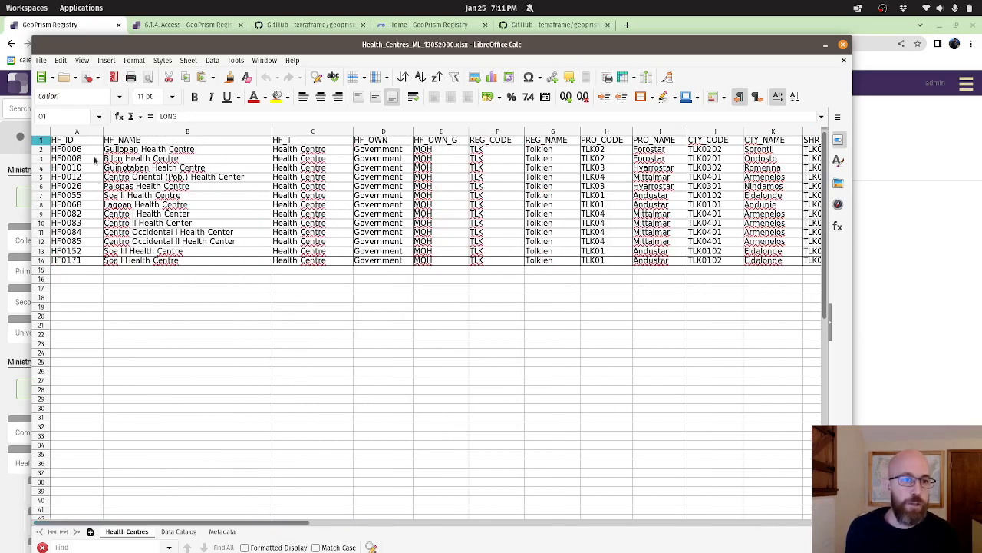
{"action": "left_click", "coordinate": [87, 132]}
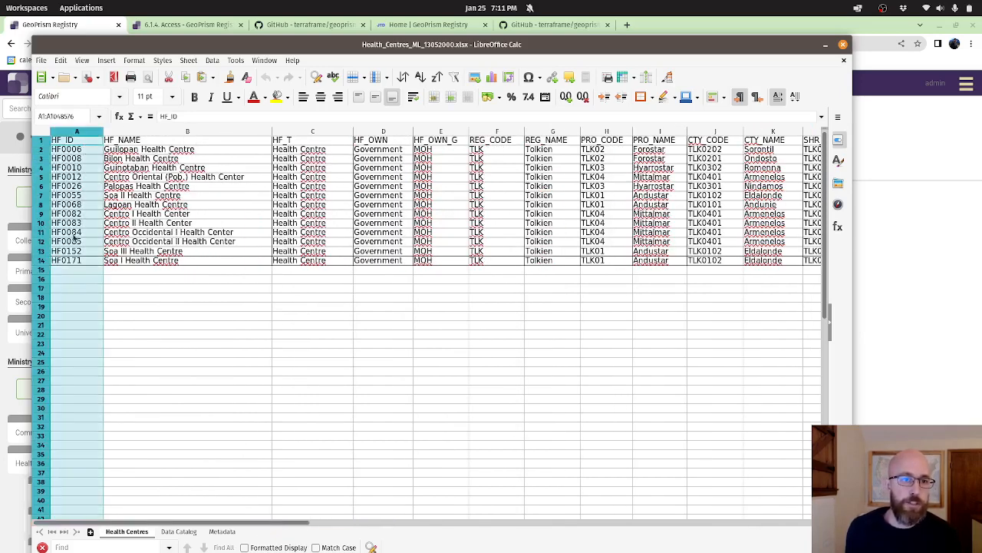
{"action": "left_click_drag", "start_coordinate": [192, 152], "coordinate": [172, 234]}
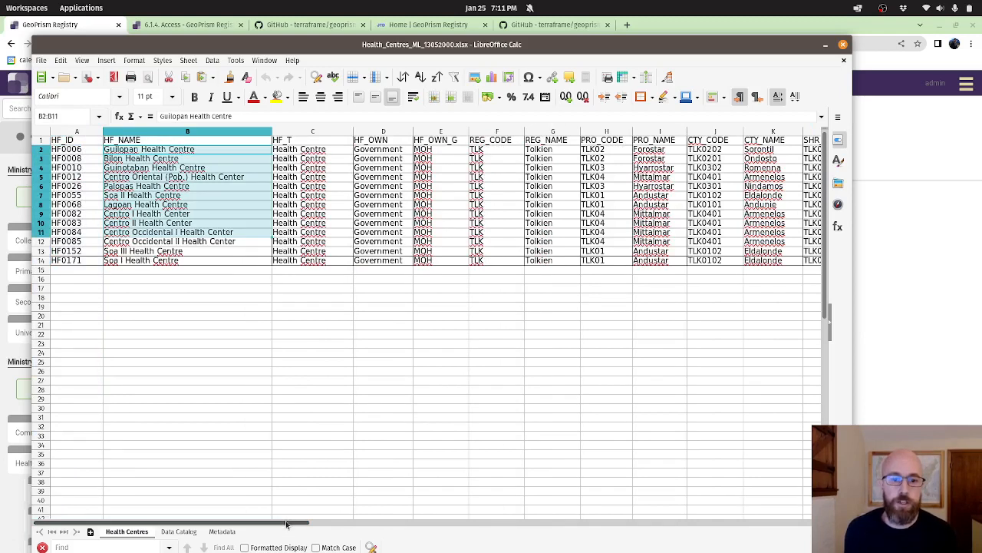
Examine the SHR_CODE, LAT and LONG columns of the Health Centres sheet
{"action": "left_click_drag", "start_coordinate": [286, 525], "coordinate": [421, 526]}
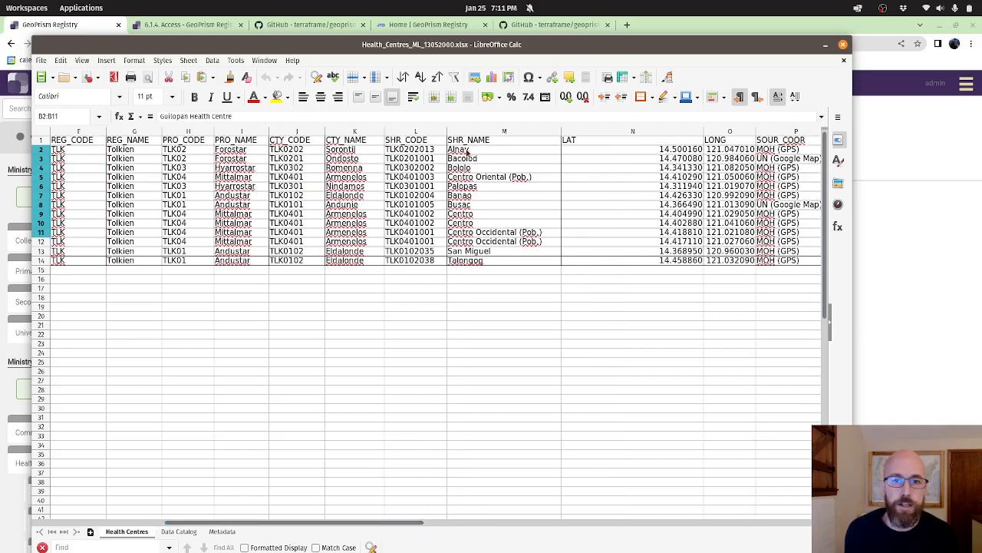
{"action": "left_click", "coordinate": [424, 139]}
{"action": "left_click_drag", "start_coordinate": [420, 243], "coordinate": [424, 256]}
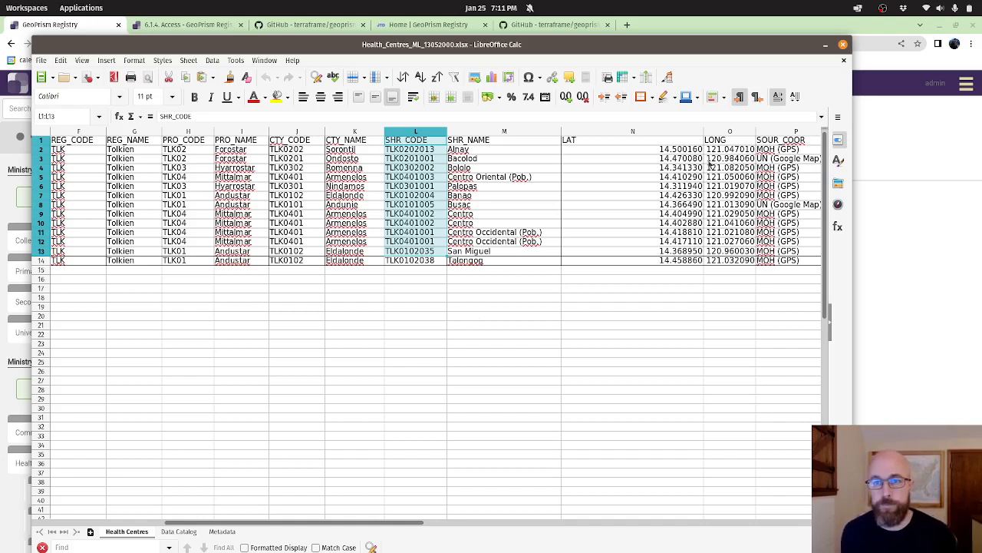
{"action": "left_click", "coordinate": [677, 132]}
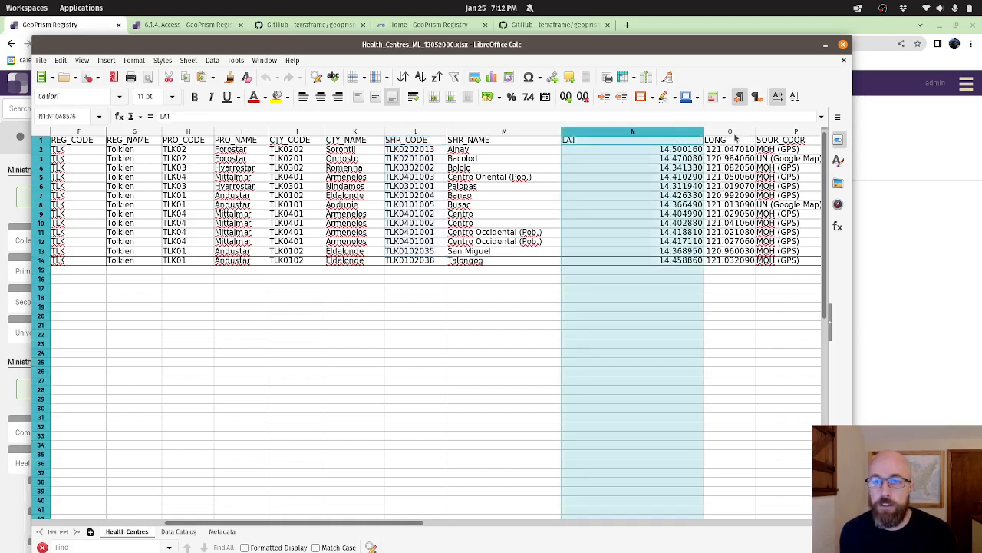
{"action": "left_click", "coordinate": [735, 137]}
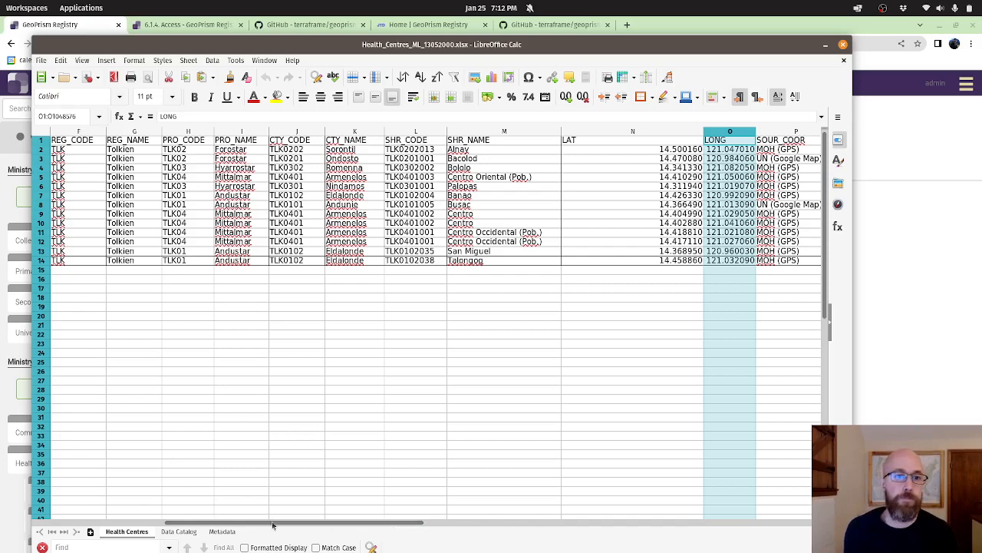
Examine the HF_T and HF_OWN columns of the Health Centres sheet
{"action": "left_click_drag", "start_coordinate": [213, 525], "coordinate": [38, 525]}
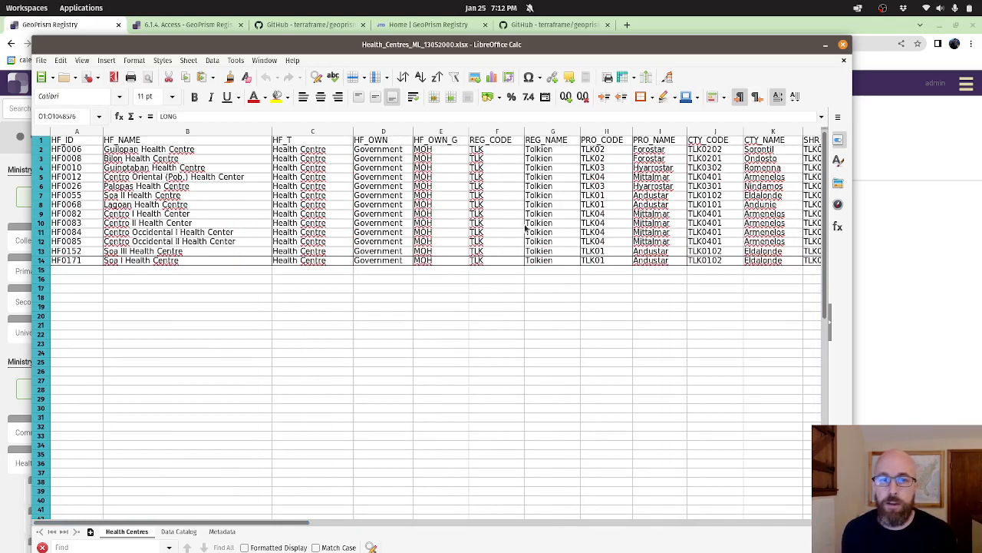
{"action": "left_click", "coordinate": [321, 134]}
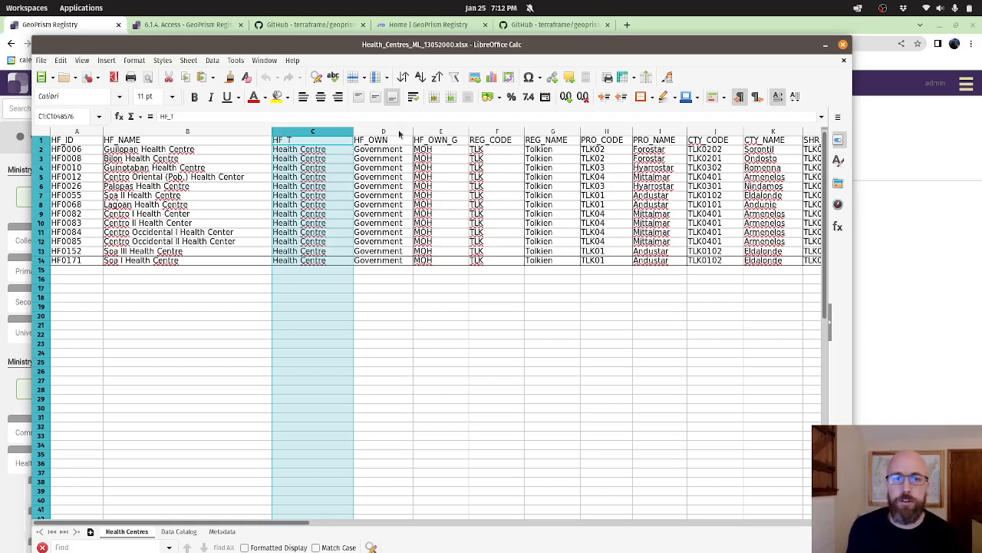
{"action": "left_click", "coordinate": [399, 134]}
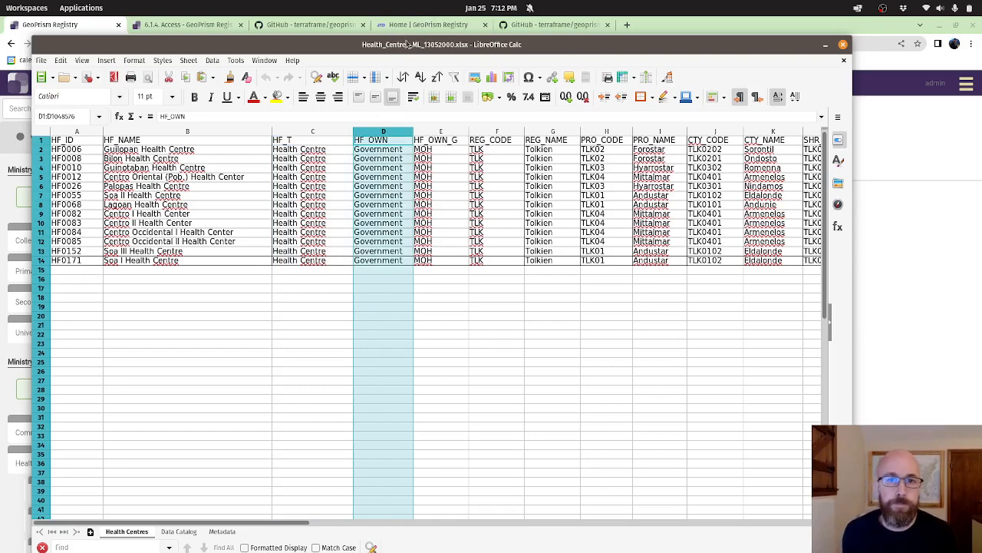
Switch back to GeoPrism Registry in the browser and locate the Ministry of Health section among the geo-object types
{"action": "left_click_drag", "start_coordinate": [405, 44], "coordinate": [981, 127]}
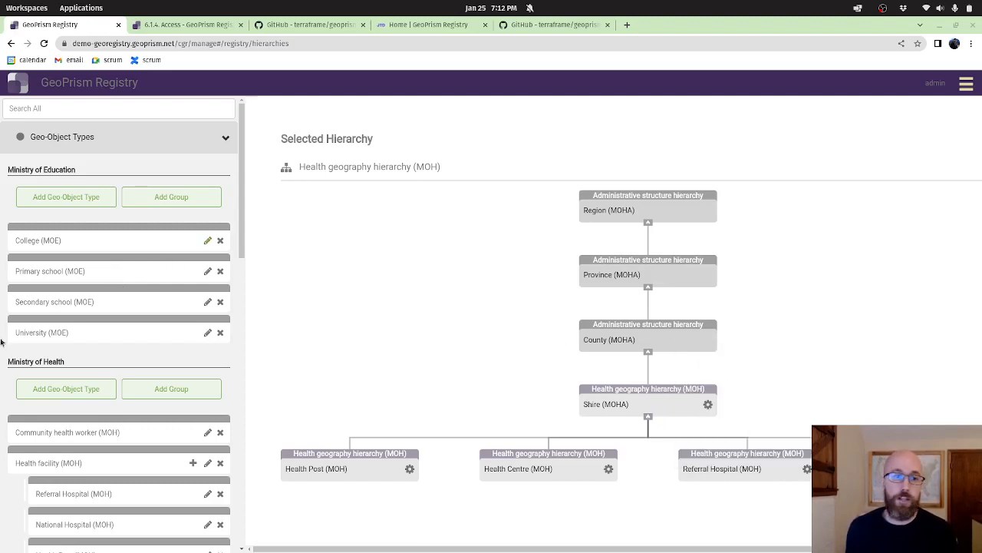
{"action": "scroll", "coordinate": [49, 305], "scroll_direction": "down", "scroll_amount": 1}
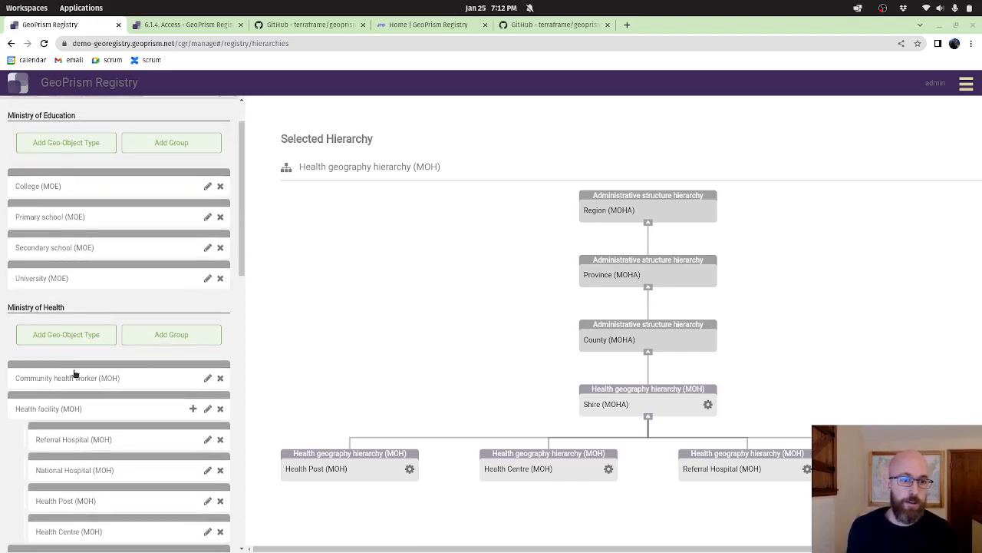
{"action": "scroll", "coordinate": [74, 375], "scroll_direction": "down", "scroll_amount": 3}
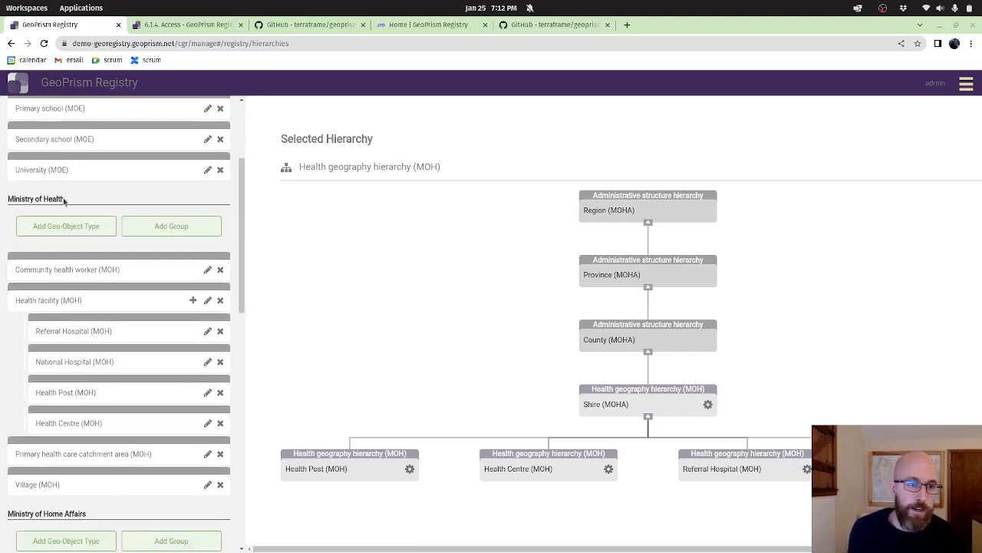
{"action": "left_click_drag", "start_coordinate": [77, 200], "coordinate": [5, 198]}
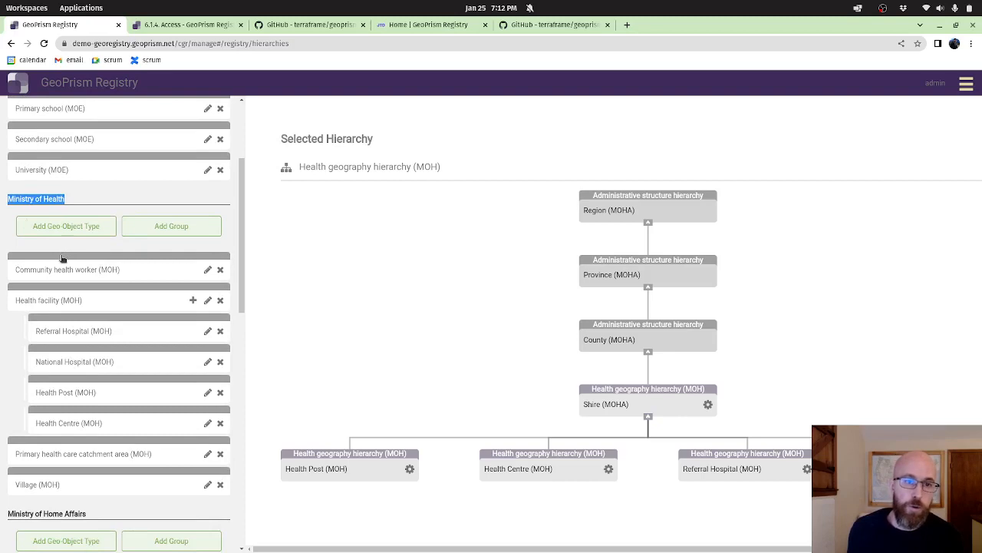
{"action": "scroll", "coordinate": [94, 348], "scroll_direction": "up", "scroll_amount": 4}
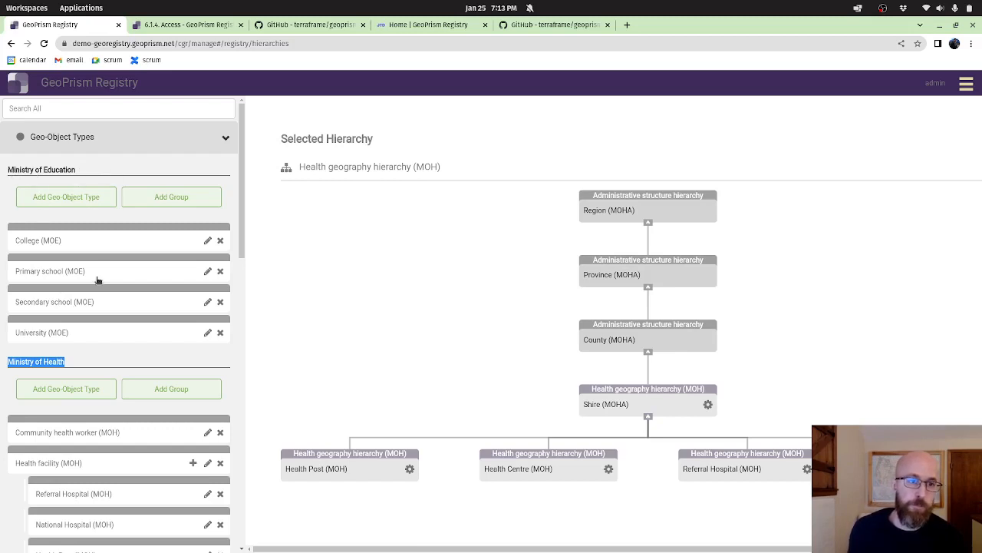
{"action": "scroll", "coordinate": [97, 280], "scroll_direction": "down", "scroll_amount": 7}
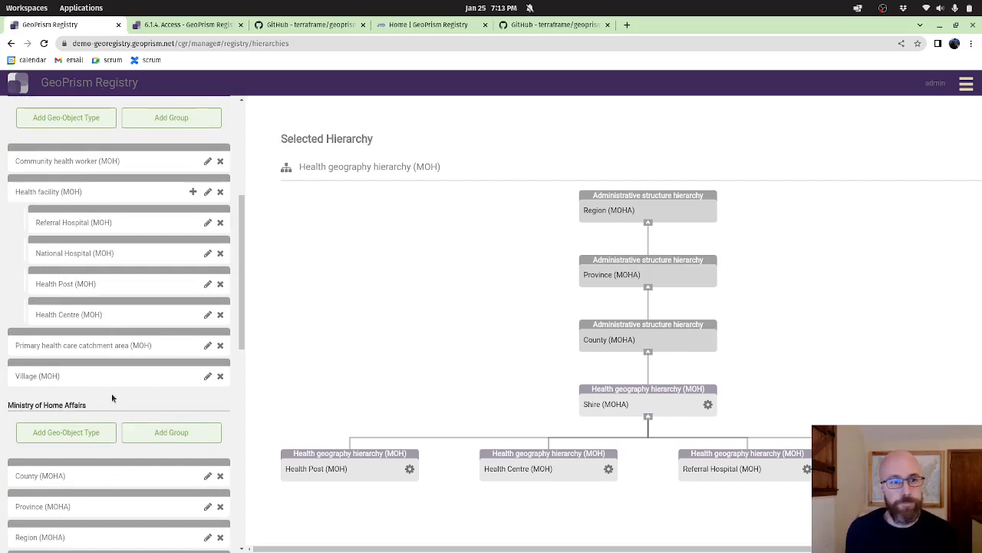
{"action": "scroll", "coordinate": [111, 393], "scroll_direction": "up", "scroll_amount": 3}
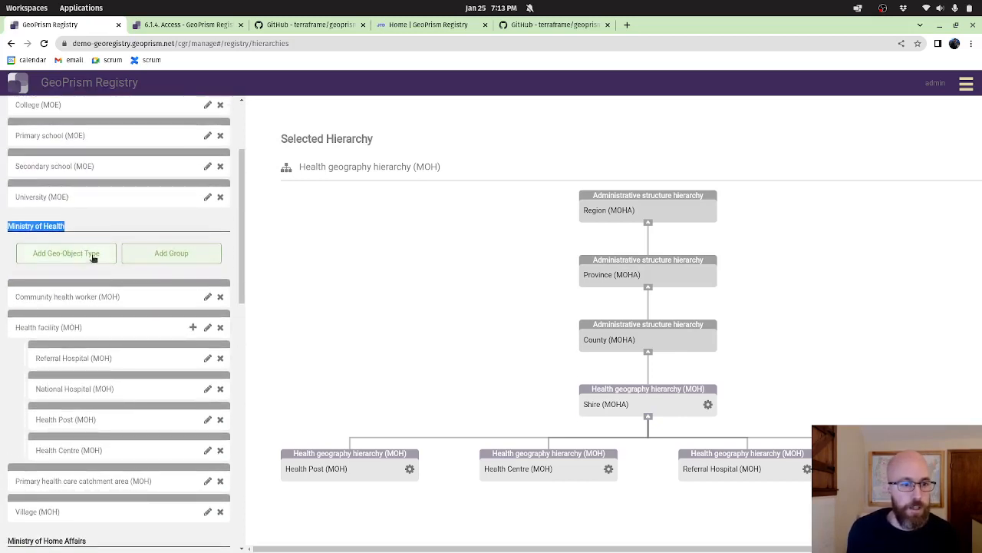
Start a new Ministry of Health geo-object type with code health_centre_example and English label Health Centre Example
{"action": "left_click", "coordinate": [40, 256]}
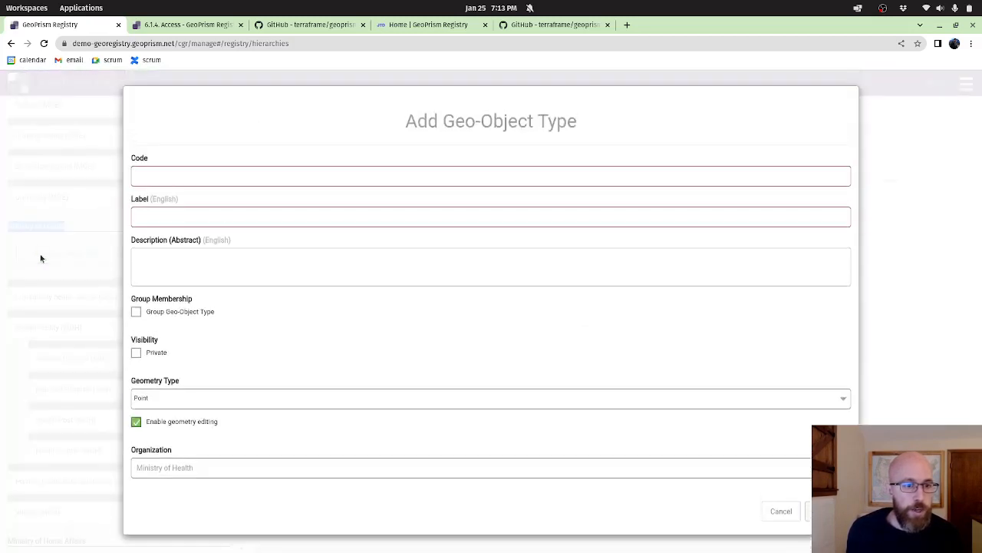
{"action": "left_click", "coordinate": [238, 178]}
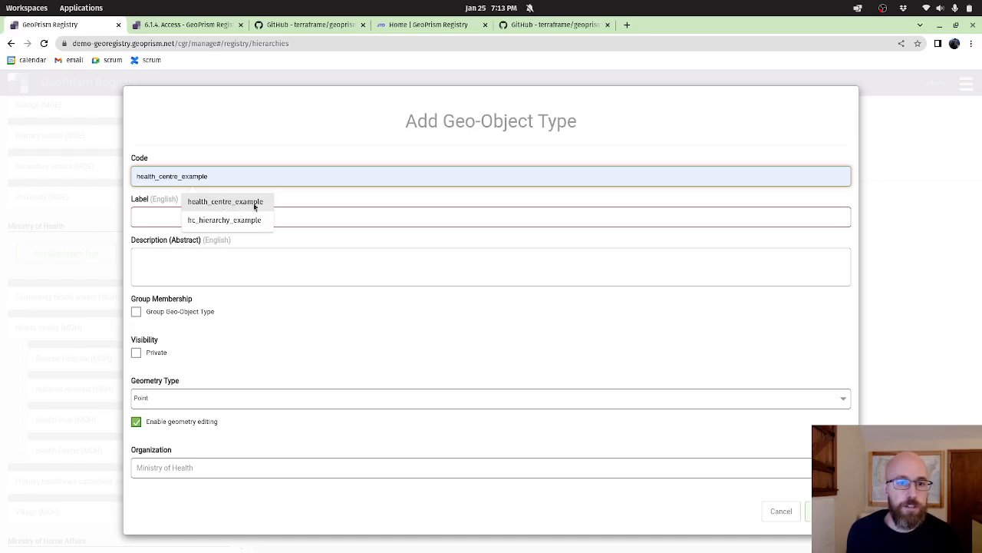
{"action": "left_click", "coordinate": [254, 202]}
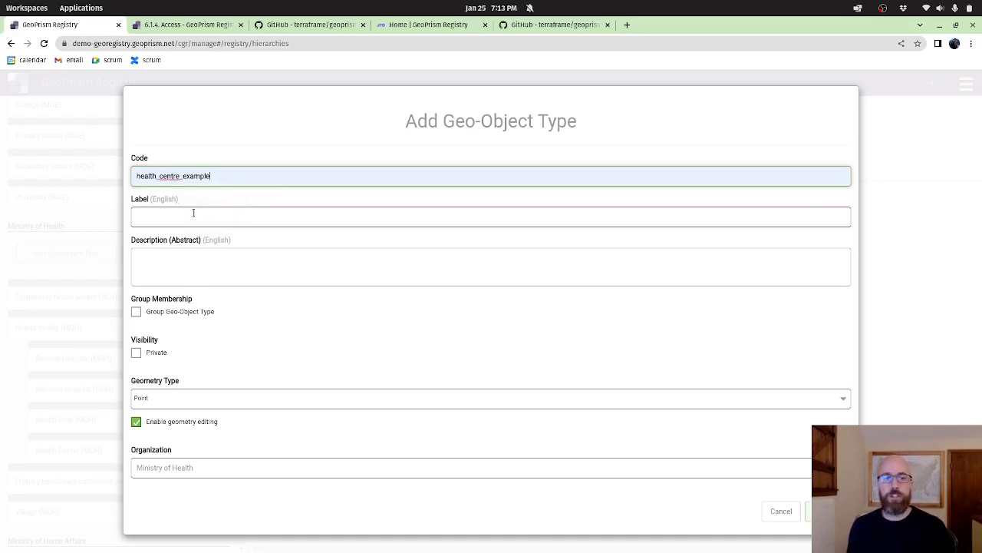
{"action": "left_click", "coordinate": [193, 212]}
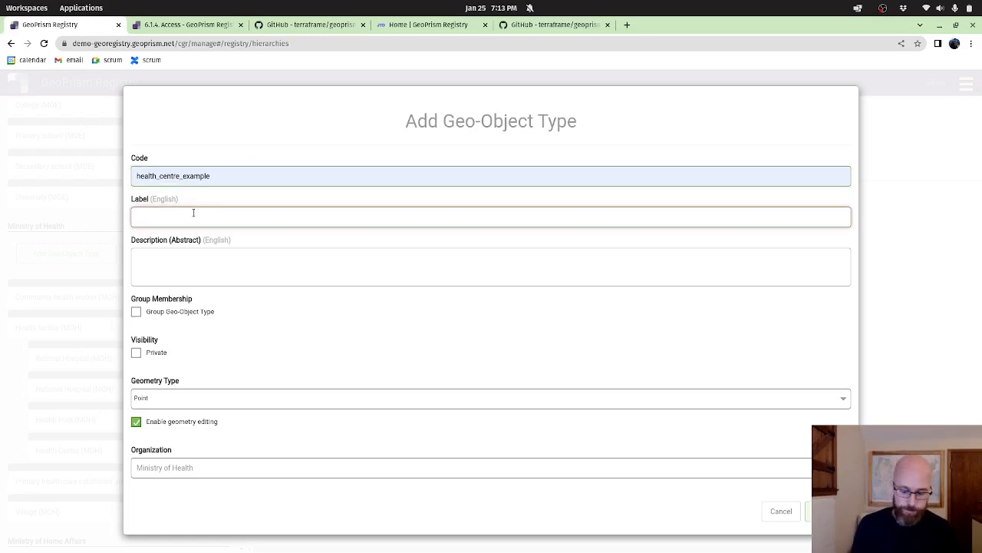
{"action": "type", "text": "He"}
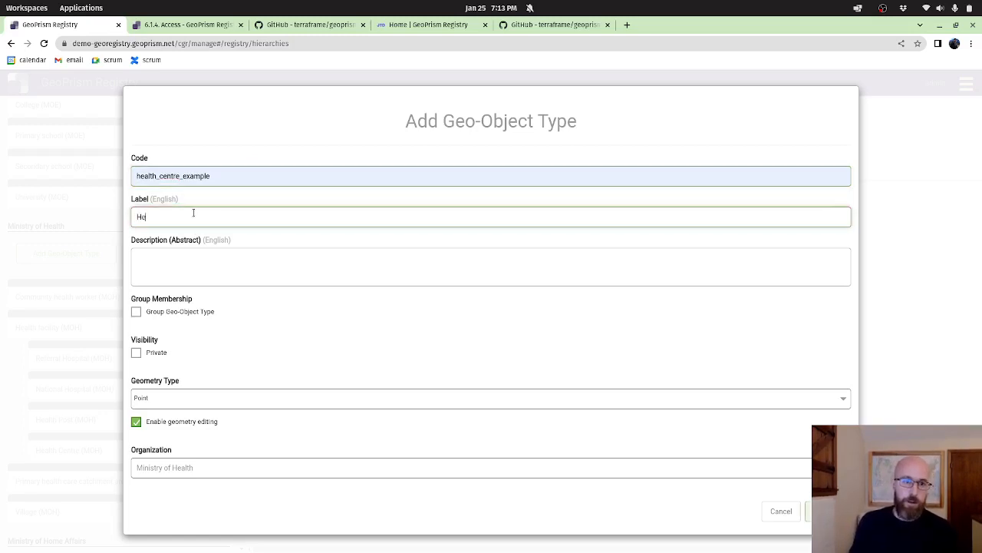
{"action": "type", "text": "alth"}
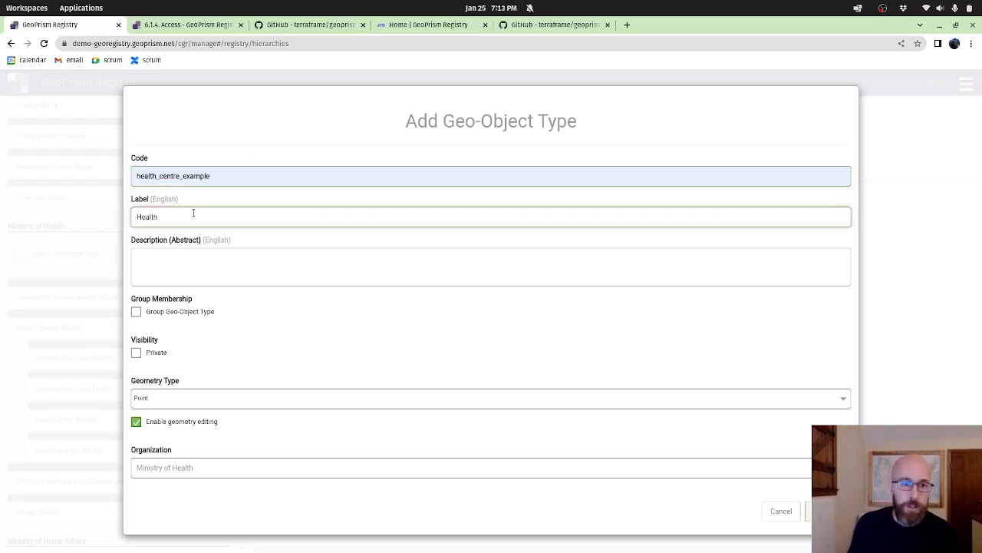
{"action": "type", "text": " Cen"}
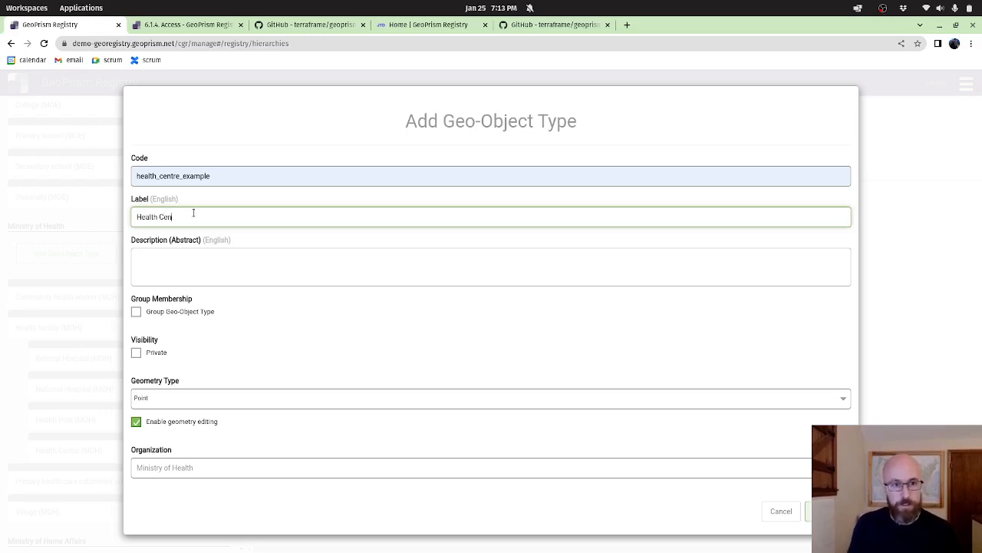
{"action": "type", "text": "tre Ex"}
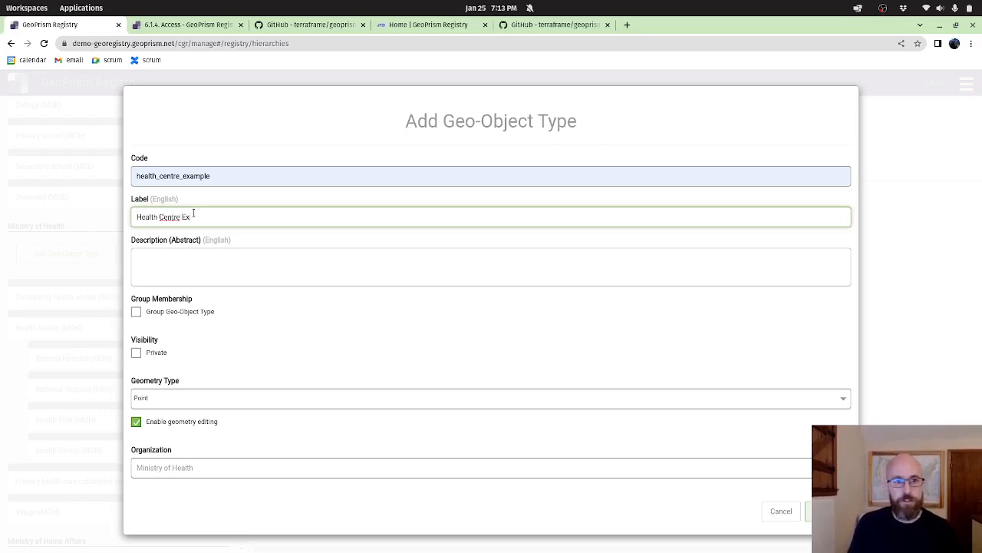
{"action": "type", "text": "ample"}
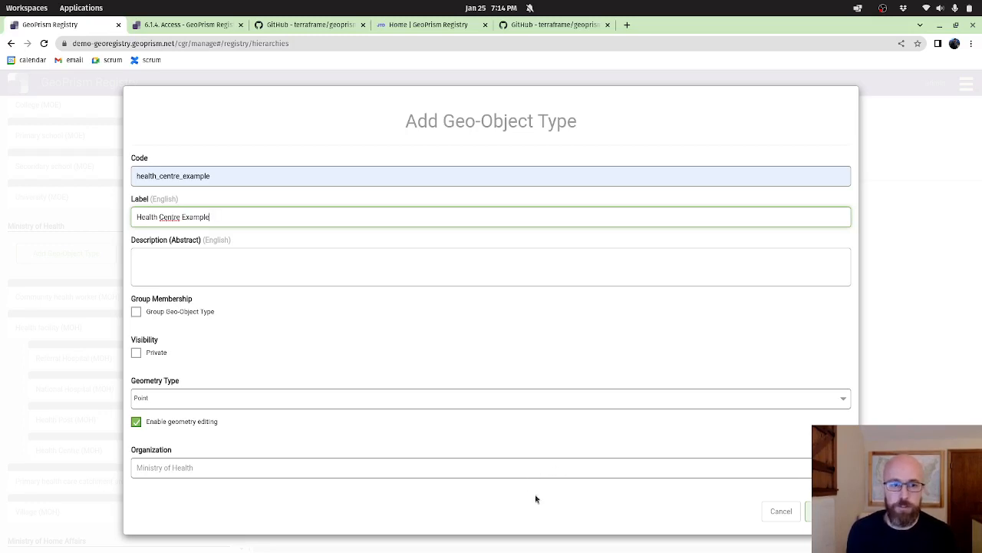
Keep Point as the geometry type and Ministry of Health as the organization, and create the geo-object type
{"action": "left_click", "coordinate": [167, 403]}
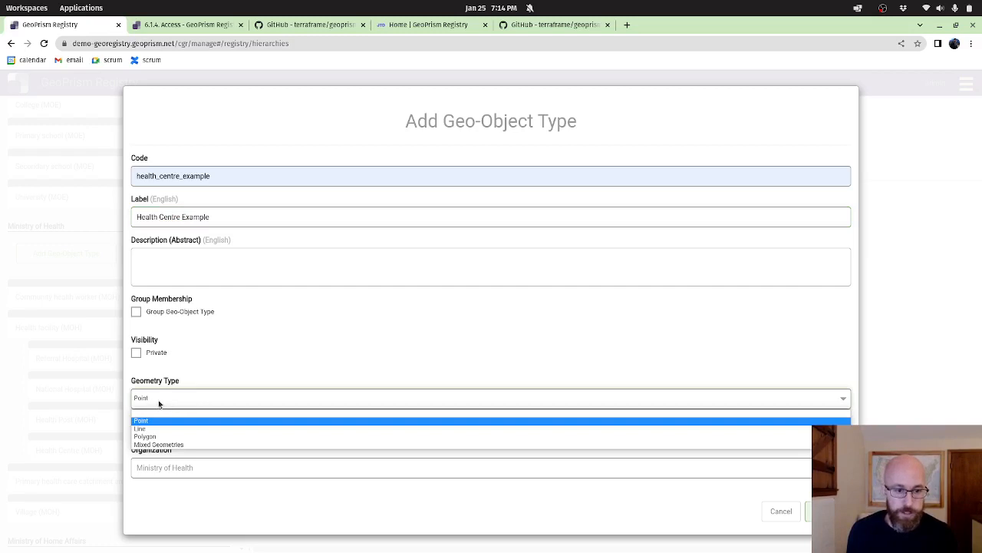
{"action": "left_click", "coordinate": [160, 404]}
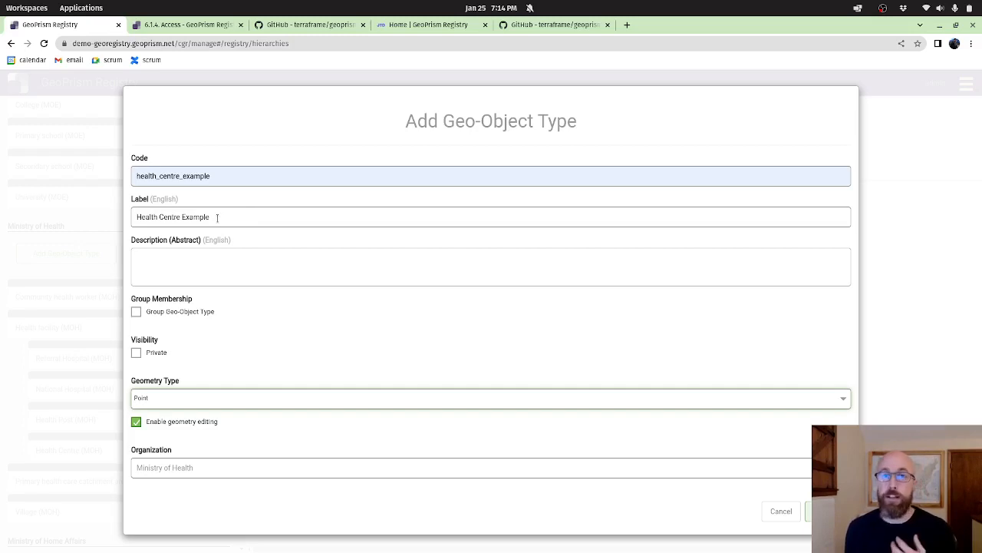
{"action": "left_click_drag", "start_coordinate": [217, 217], "coordinate": [125, 219]}
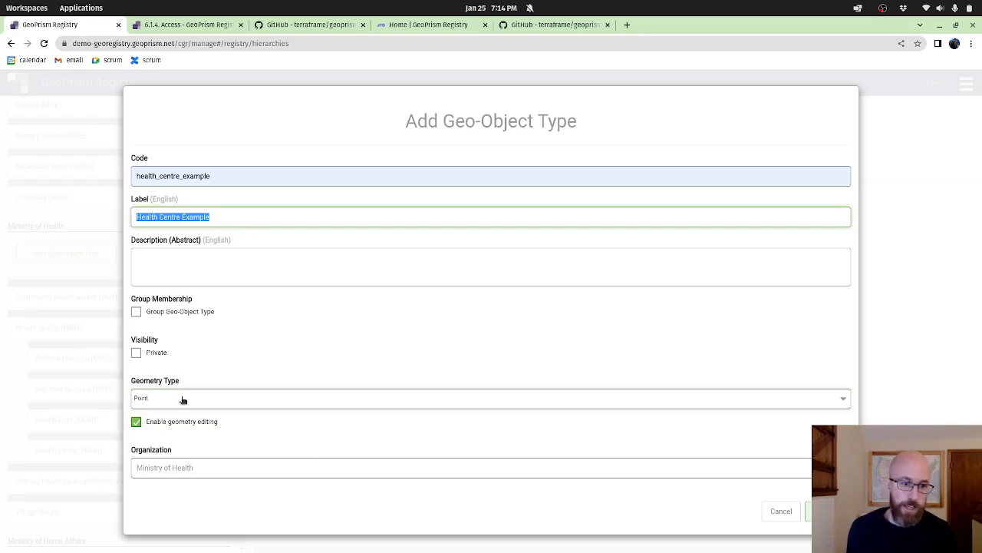
{"action": "left_click", "coordinate": [186, 466]}
{"action": "left_click_drag", "start_coordinate": [187, 466], "coordinate": [194, 466]}
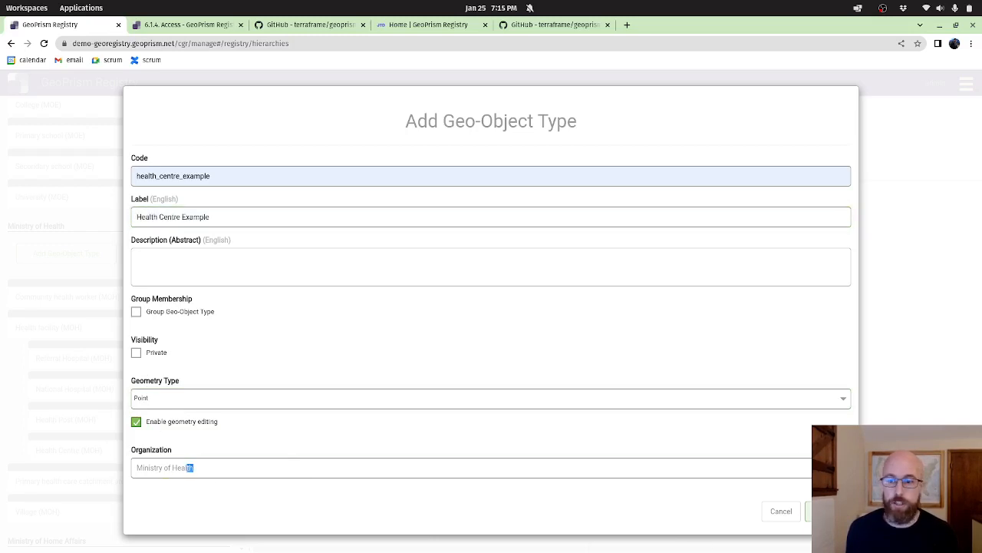
{"action": "left_click", "coordinate": [828, 511]}
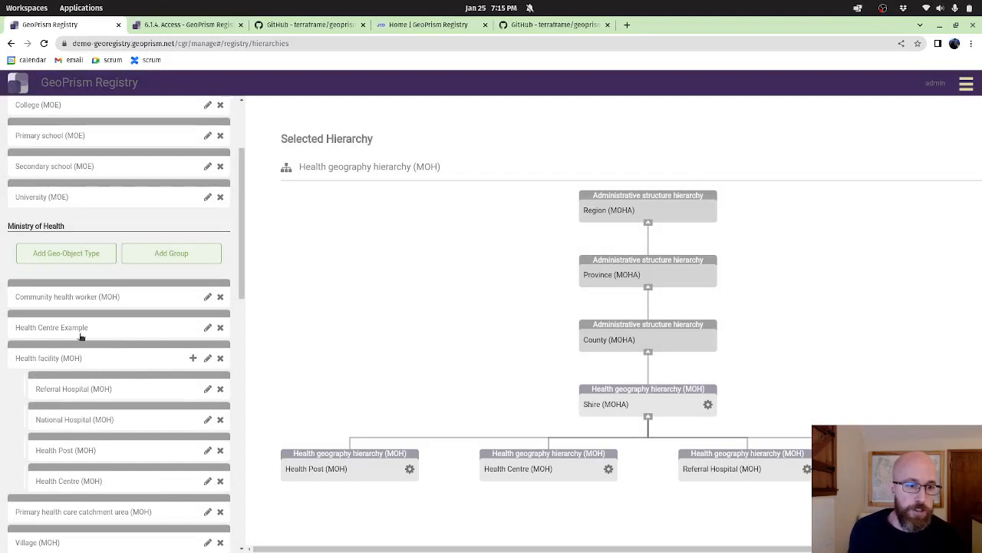
Open the Health Centre Example geo-object type for editing, review its default attributes and start a new attribute
{"action": "left_click", "coordinate": [207, 329]}
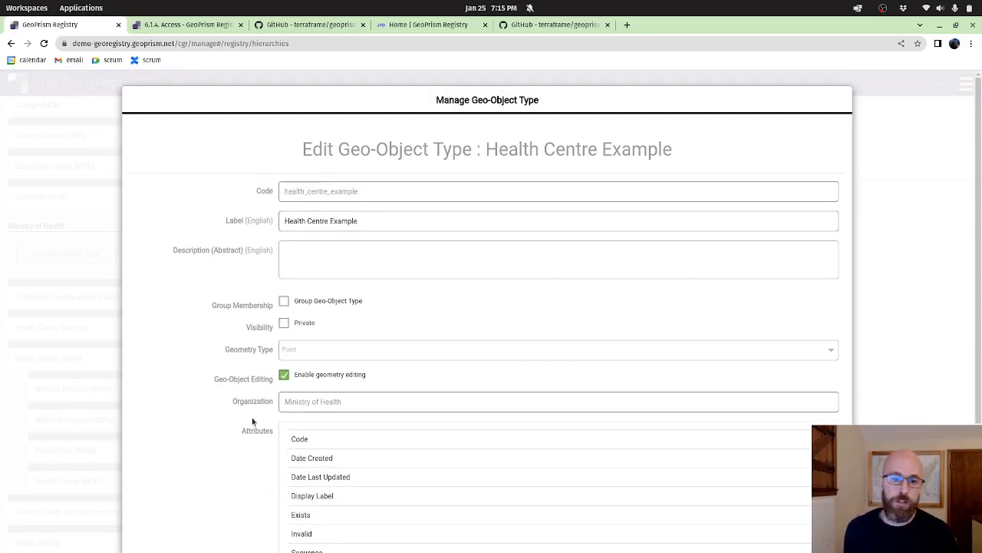
{"action": "scroll", "coordinate": [252, 422], "scroll_direction": "down", "scroll_amount": 2}
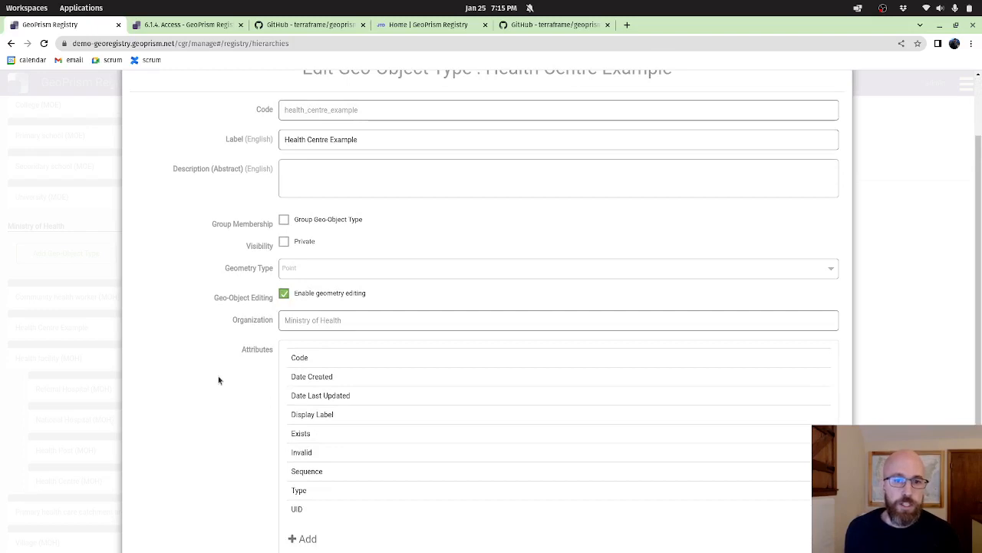
{"action": "scroll", "coordinate": [218, 380], "scroll_direction": "down", "scroll_amount": 2}
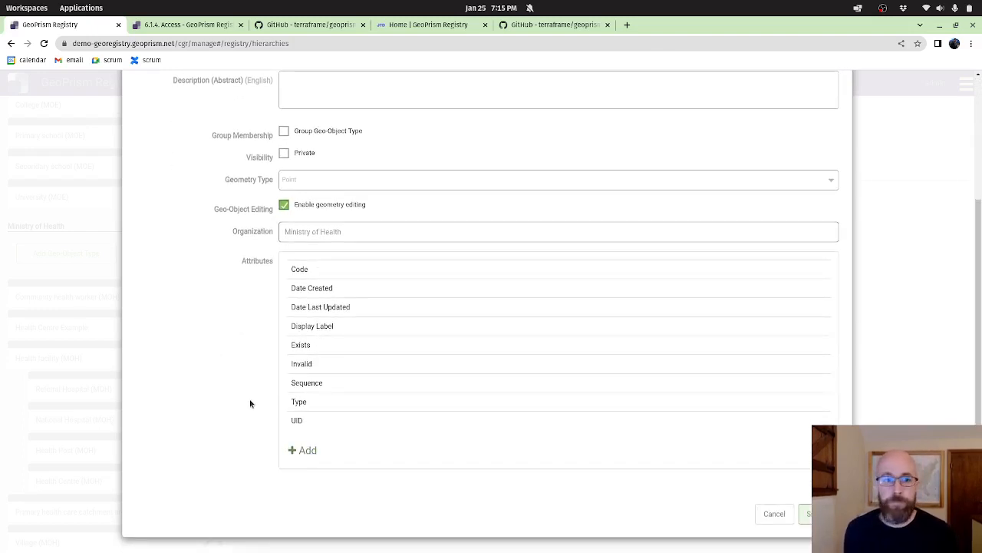
{"action": "left_click", "coordinate": [305, 454]}
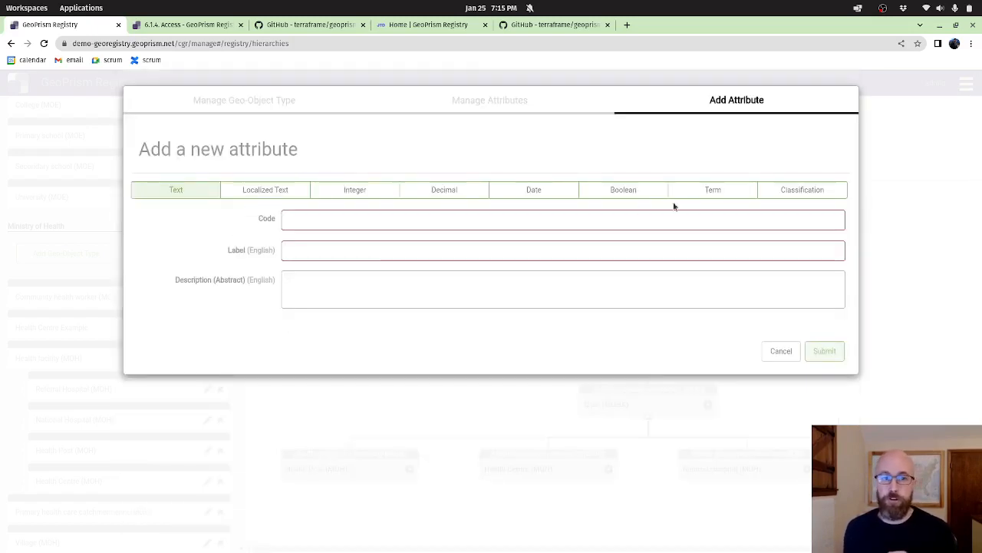
Enter Health Facility Ownership as the code of the new text attribute and reuse it as the English label
{"action": "left_click", "coordinate": [308, 219]}
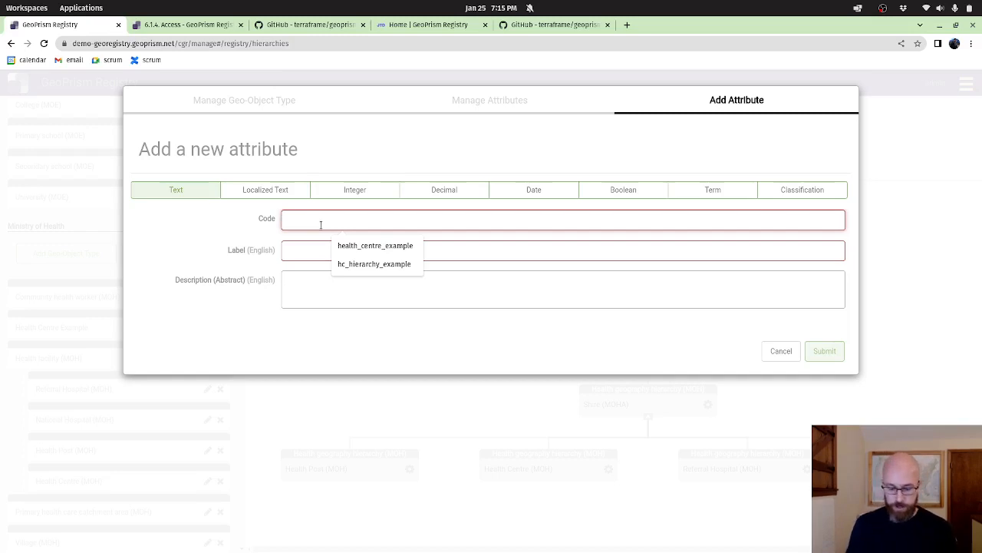
{"action": "type", "text": "Heal"}
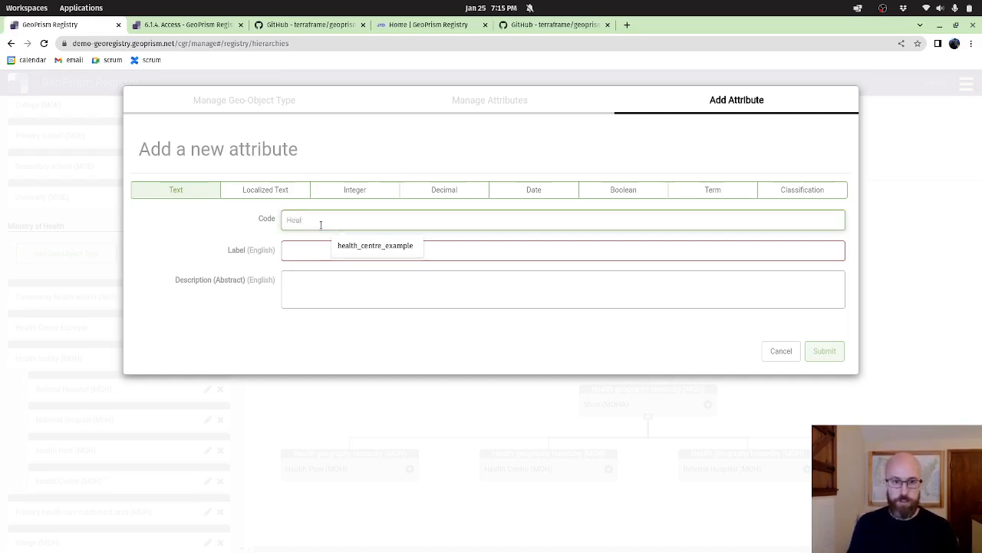
{"action": "type", "text": "th Fac"}
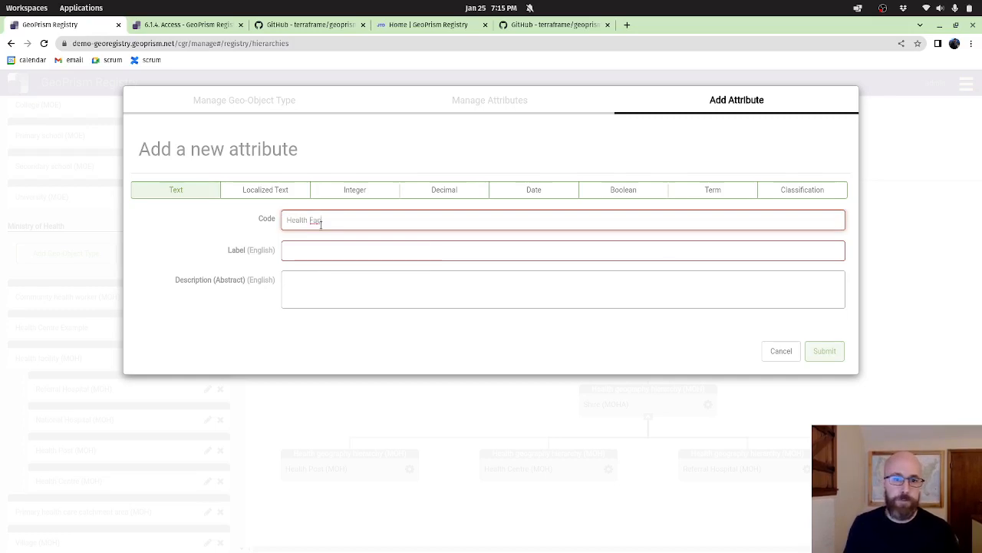
{"action": "type", "text": "ility Ow"}
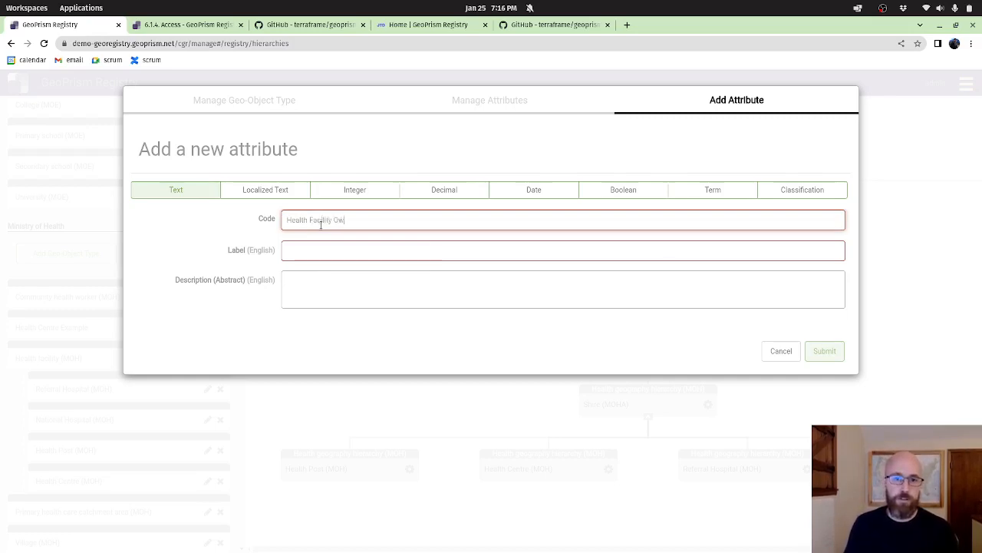
{"action": "type", "text": "nership"}
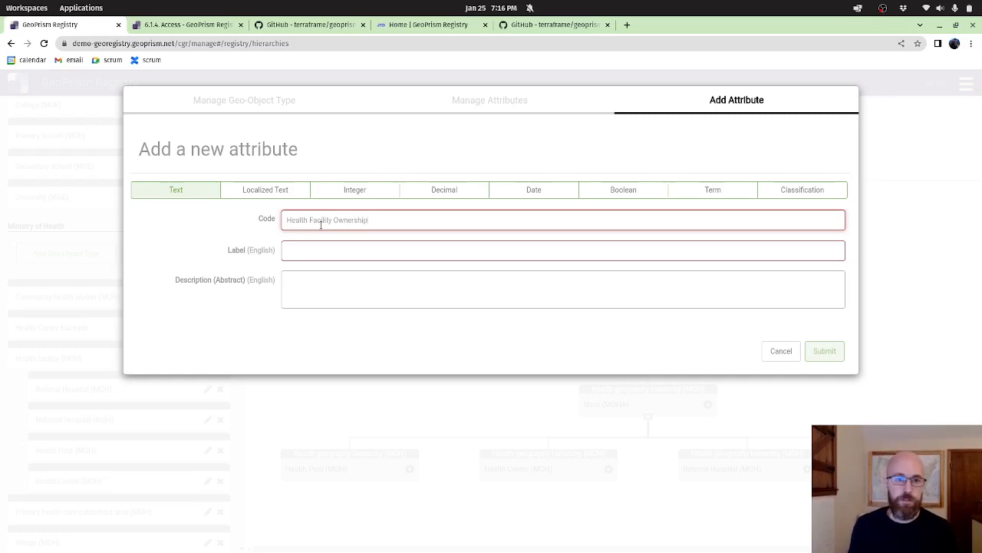
{"action": "triple_click", "coordinate": [340, 221]}
{"action": "key", "text": "ctrl+c"}
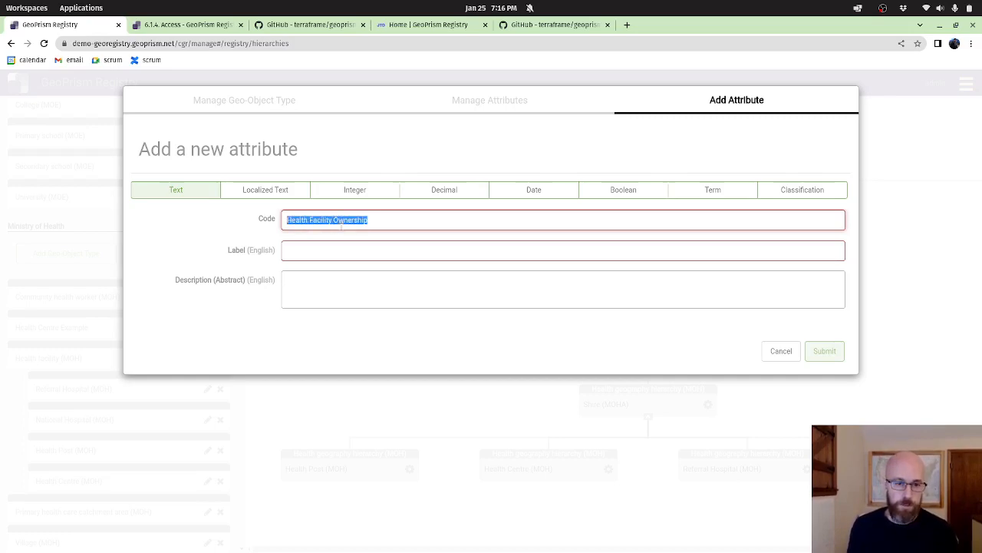
{"action": "left_click", "coordinate": [356, 253]}
{"action": "key", "text": "ctrl+v"}
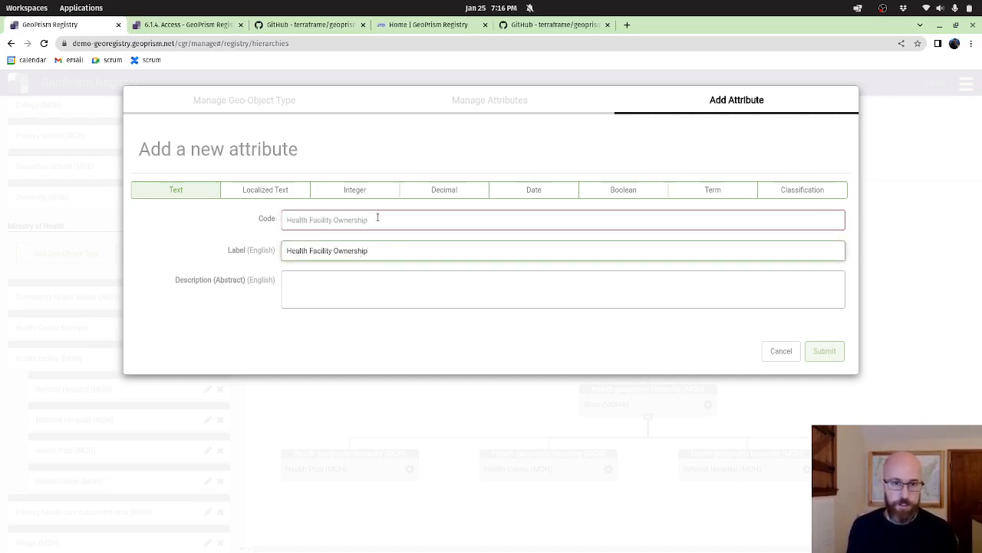
Replace the spaces in the attribute code with underscores to make Health_Facility_Ownership, and submit the new text attribute
{"action": "left_click_drag", "start_coordinate": [372, 221], "coordinate": [280, 224]}
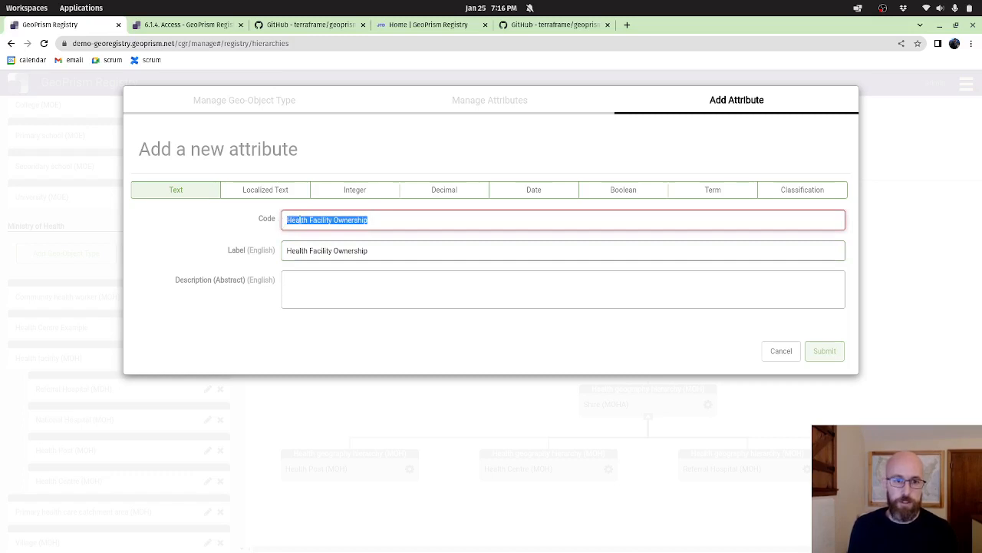
{"action": "key", "text": "BackSpace"}
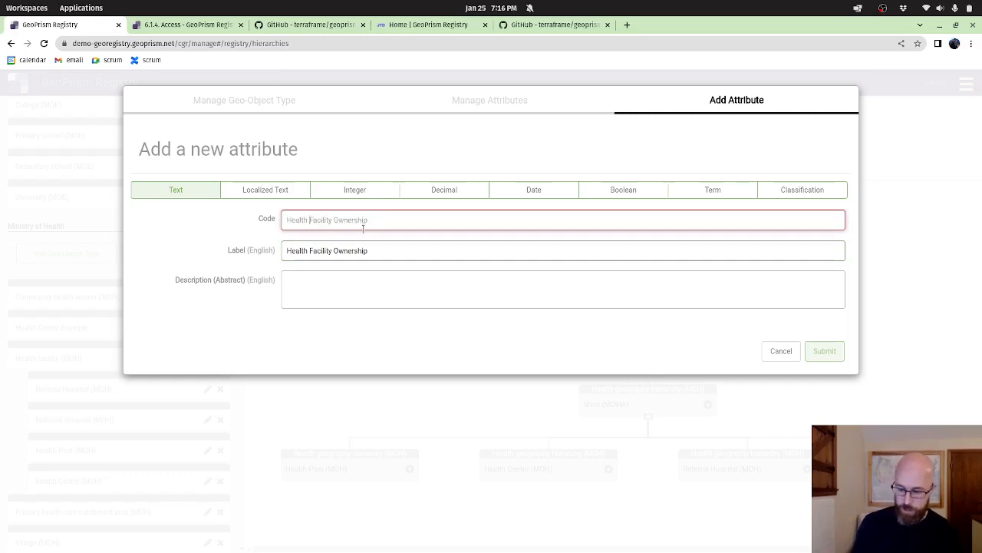
{"action": "key", "text": "BackSpace"}
{"action": "type", "text": "_"}
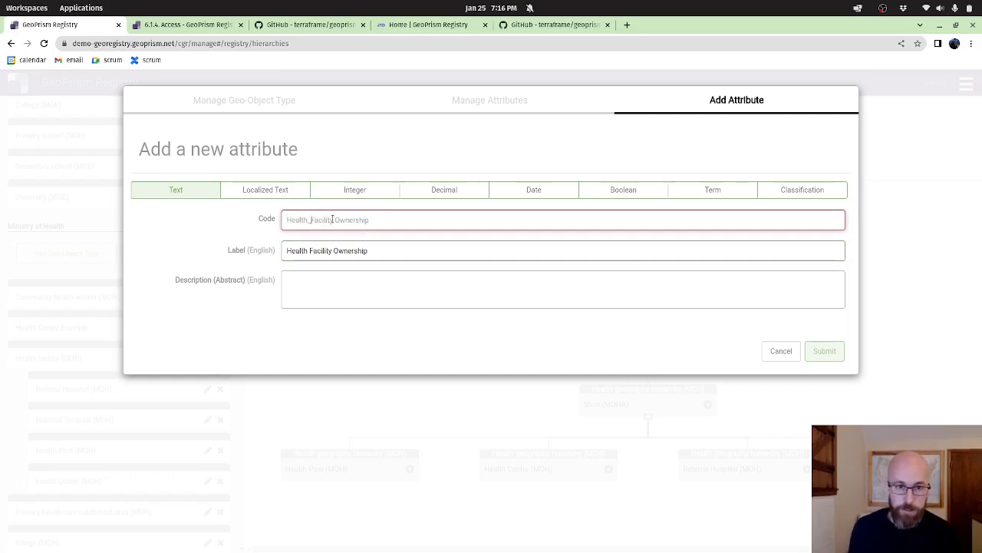
{"action": "key", "text": "BackSpace"}
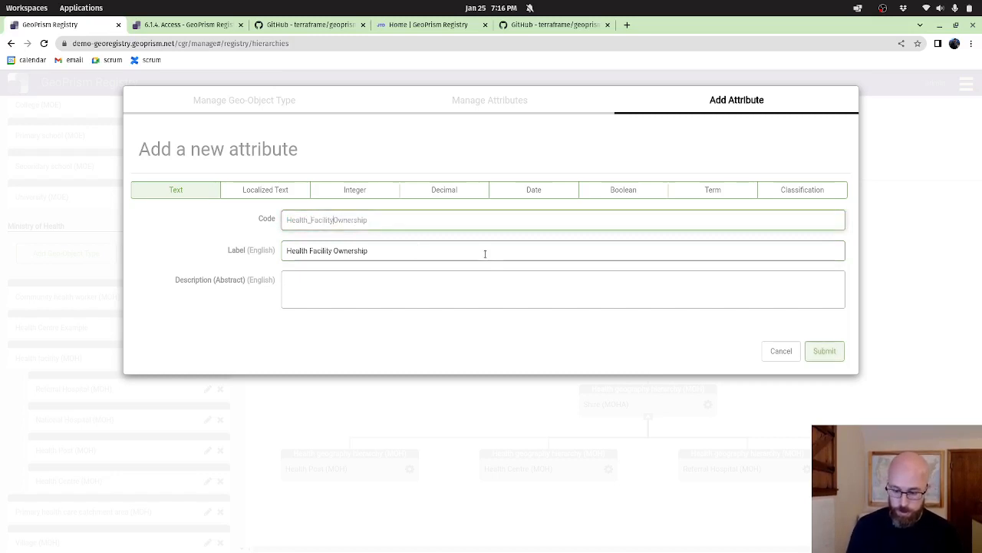
{"action": "type", "text": "_"}
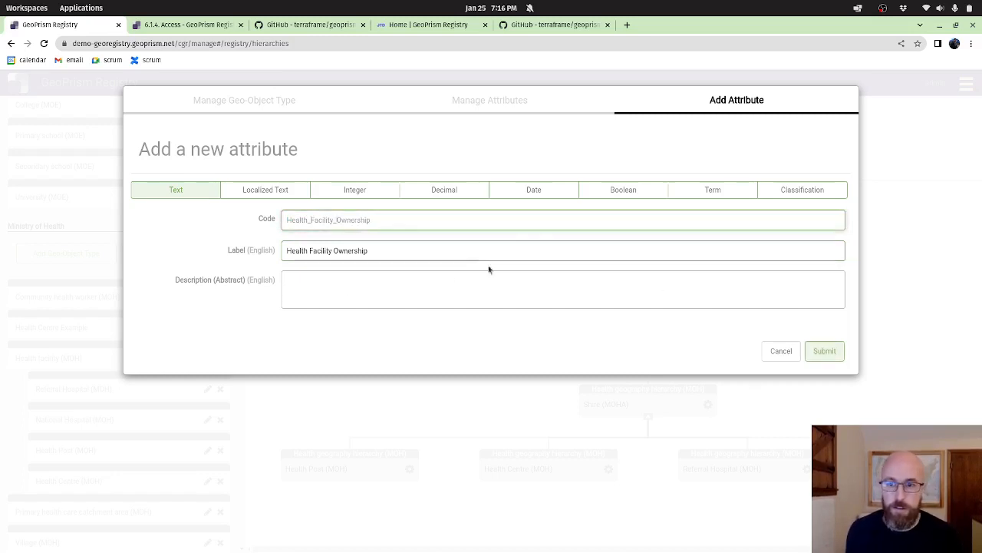
{"action": "left_click", "coordinate": [824, 352]}
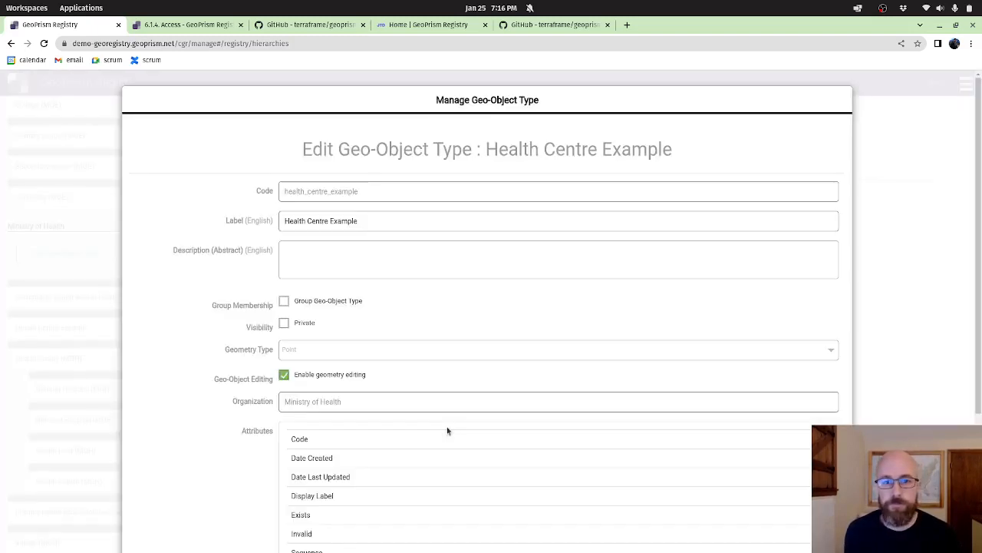
Check the attribute list of Health Centre Example for the Health Facility Ownership entry and close the geo-object type editor
{"action": "scroll", "coordinate": [224, 349], "scroll_direction": "down", "scroll_amount": 3}
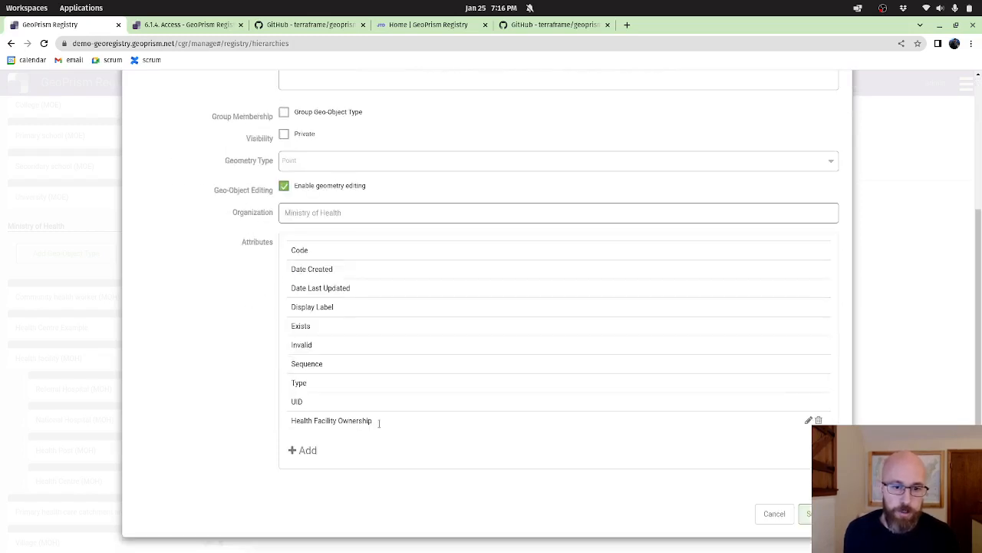
{"action": "left_click_drag", "start_coordinate": [376, 422], "coordinate": [291, 422]}
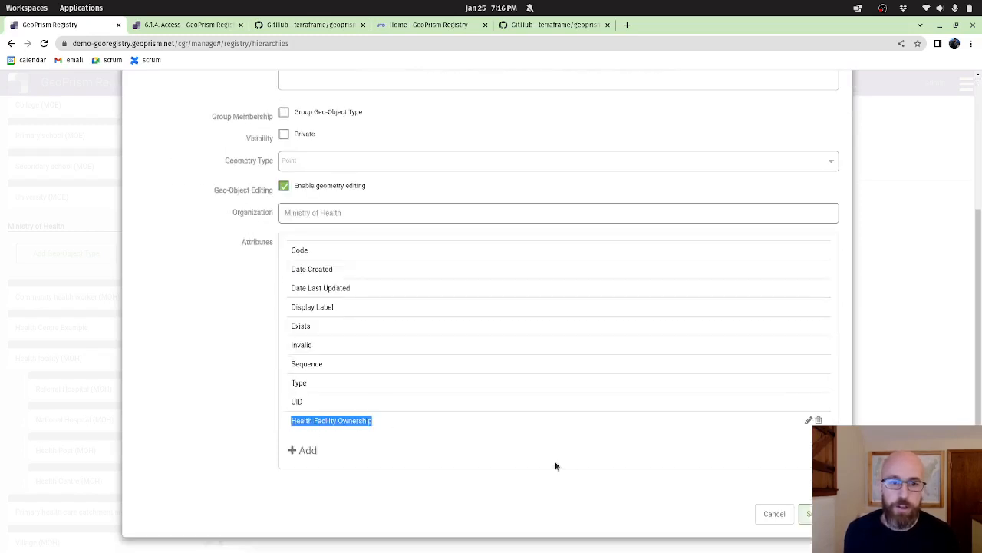
{"action": "scroll", "coordinate": [195, 355], "scroll_direction": "up", "scroll_amount": 5}
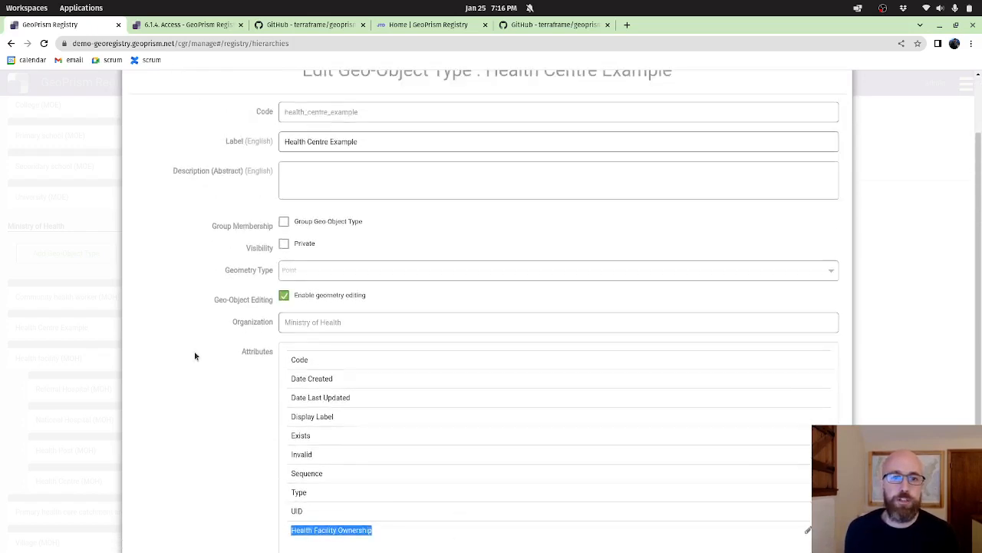
{"action": "scroll", "coordinate": [195, 355], "scroll_direction": "down", "scroll_amount": 5}
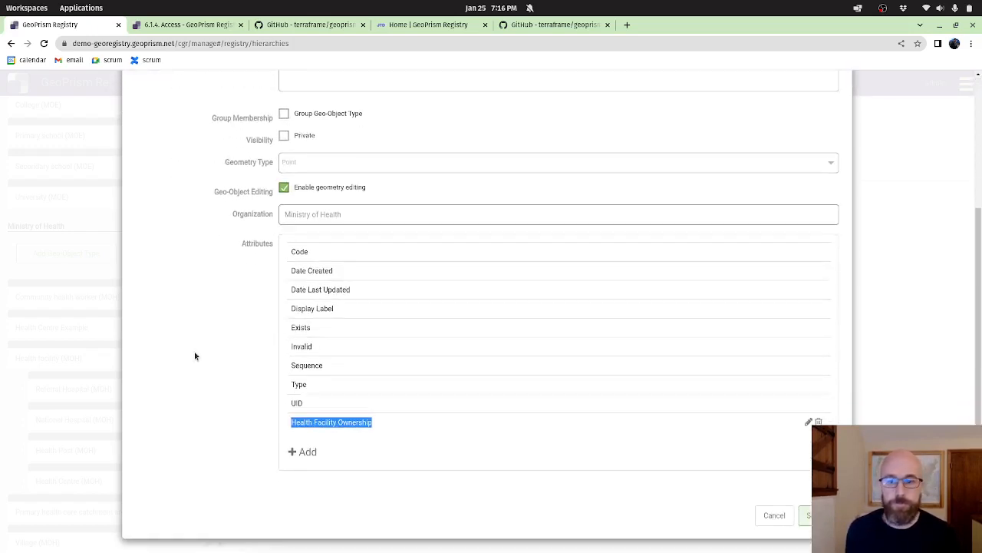
{"action": "key", "text": "Escape"}
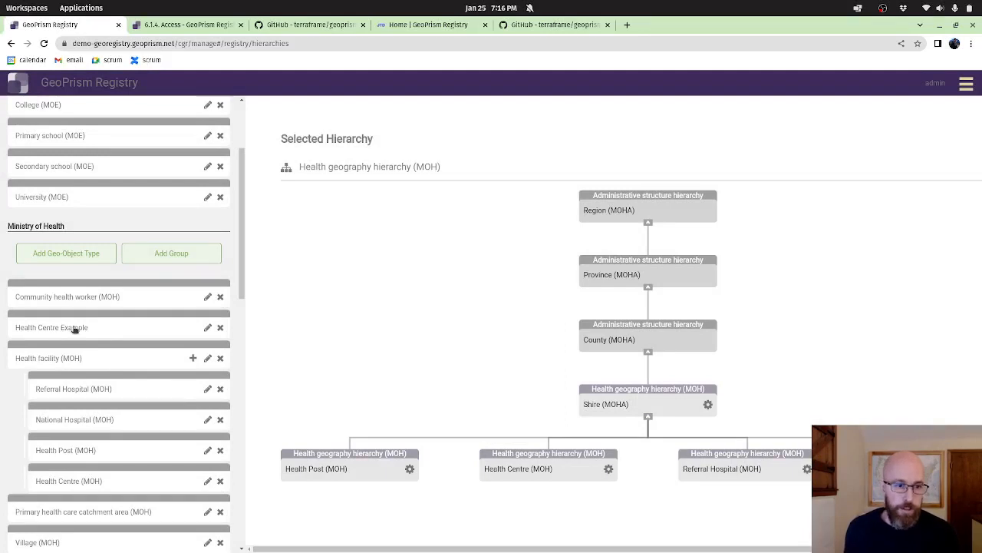
Start a new hierarchy under the Ministry of Health
{"action": "scroll", "coordinate": [74, 328], "scroll_direction": "down", "scroll_amount": 4}
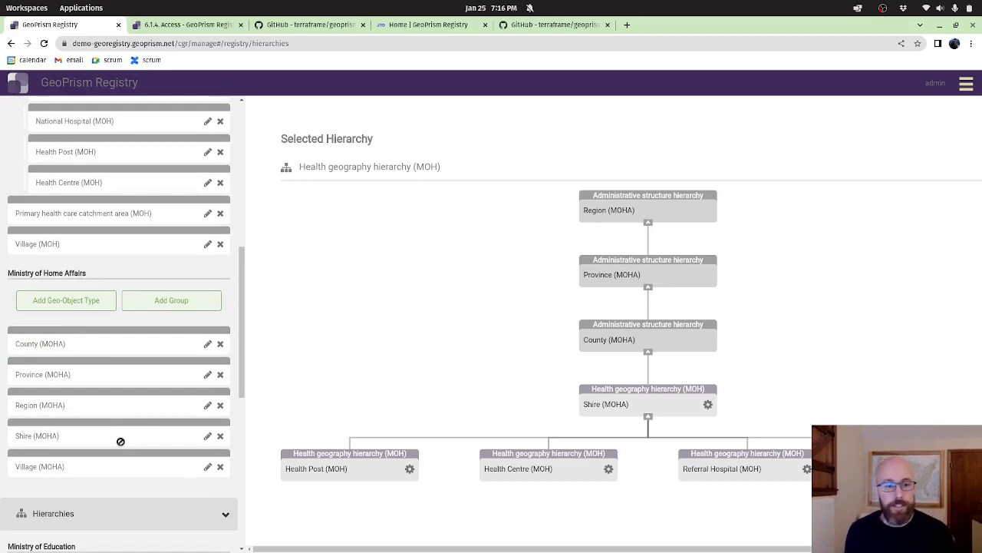
{"action": "scroll", "coordinate": [120, 442], "scroll_direction": "down", "scroll_amount": 1}
{"action": "scroll", "coordinate": [120, 444], "scroll_direction": "down", "scroll_amount": 1}
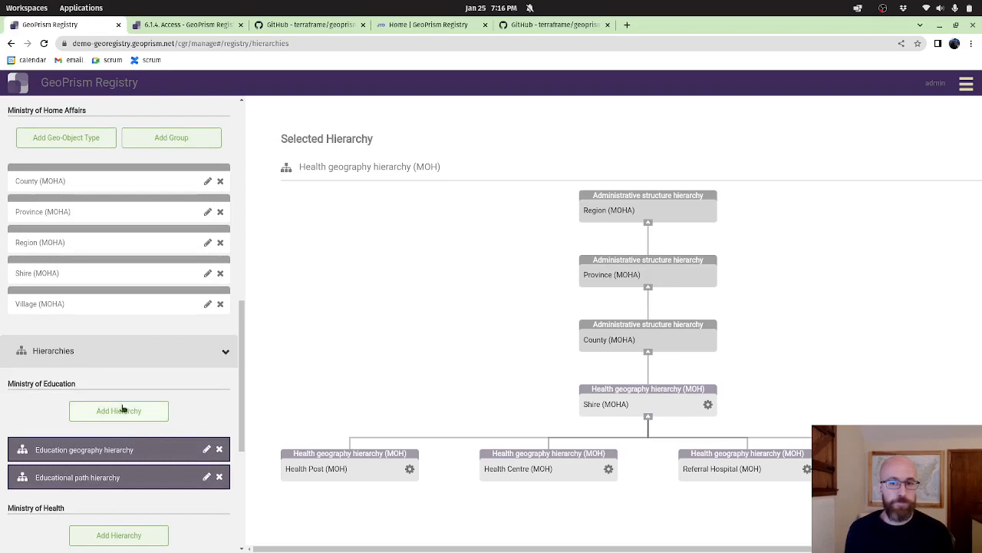
{"action": "scroll", "coordinate": [81, 396], "scroll_direction": "down", "scroll_amount": 1}
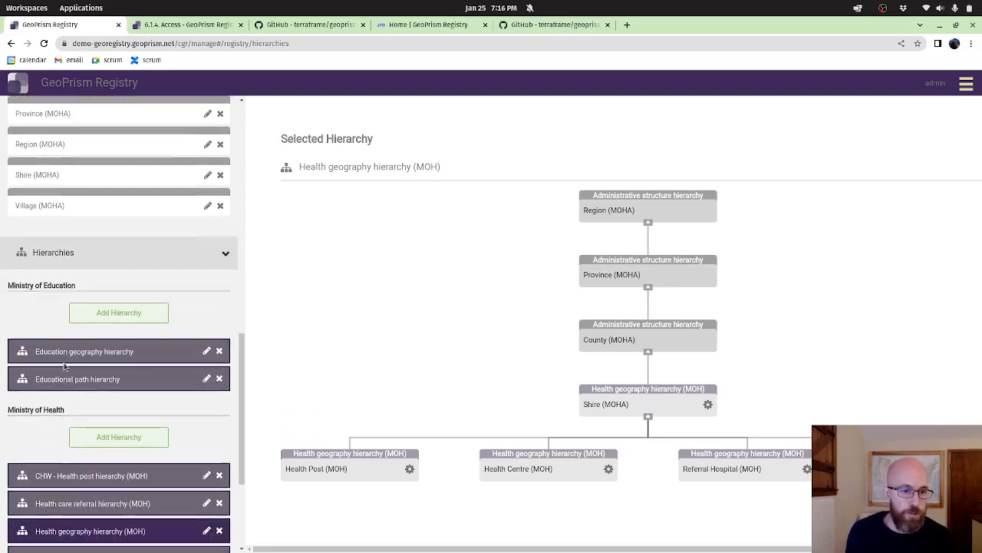
{"action": "scroll", "coordinate": [65, 367], "scroll_direction": "down", "scroll_amount": 1}
{"action": "scroll", "coordinate": [66, 366], "scroll_direction": "down", "scroll_amount": 1}
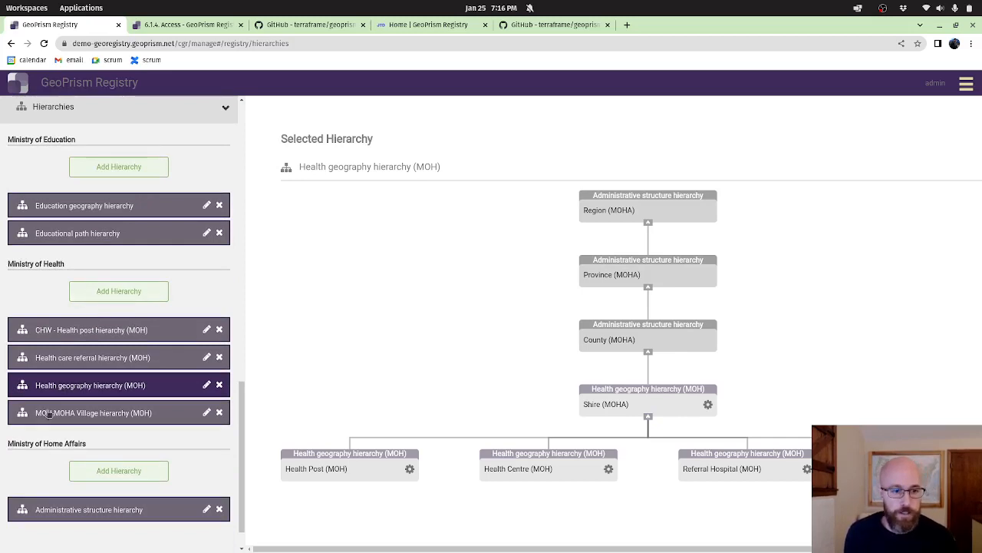
{"action": "left_click", "coordinate": [125, 297]}
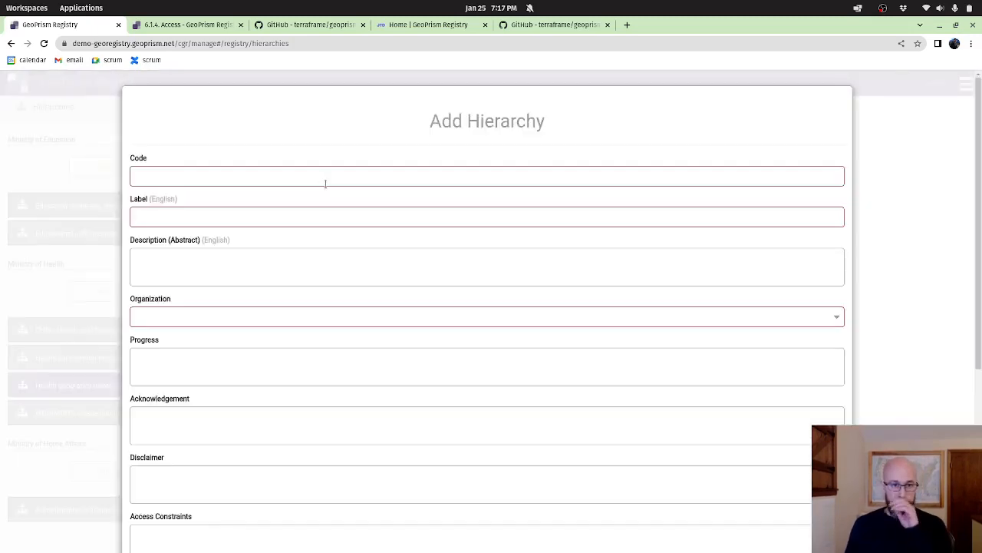
Enter health_centre_hierarchy_example as the code of the new hierarchy
{"action": "left_click", "coordinate": [326, 184]}
{"action": "type", "text": "h"}
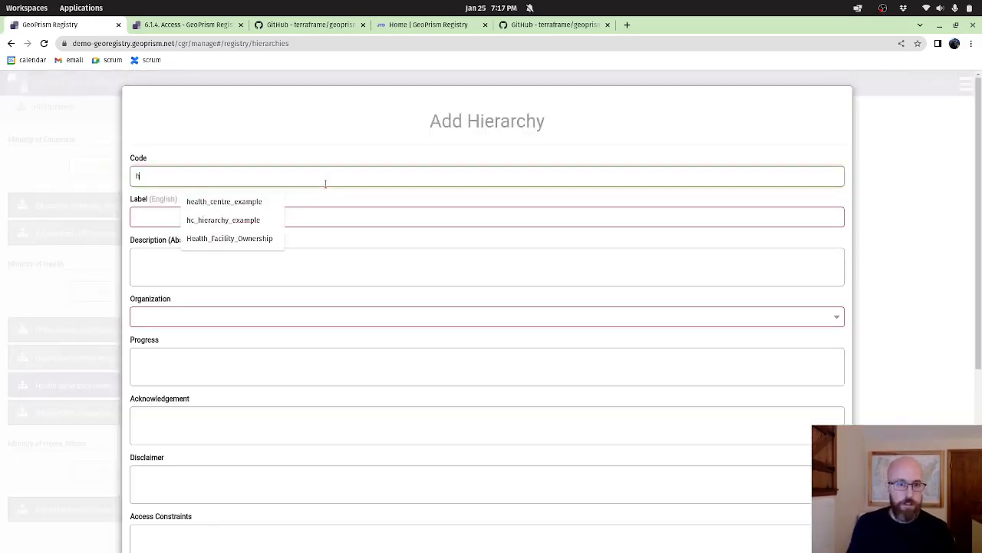
{"action": "type", "text": "ealth"}
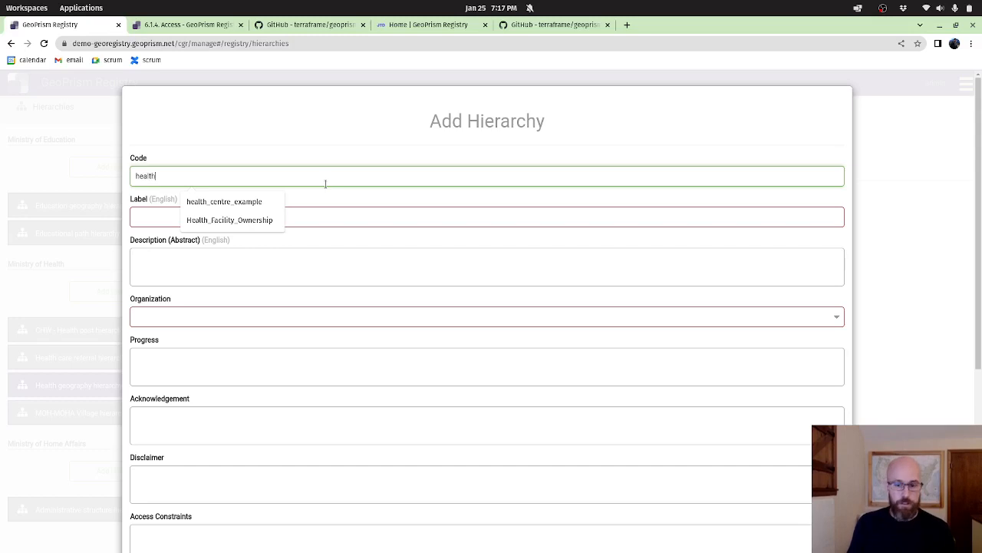
{"action": "type", "text": "_ctr"}
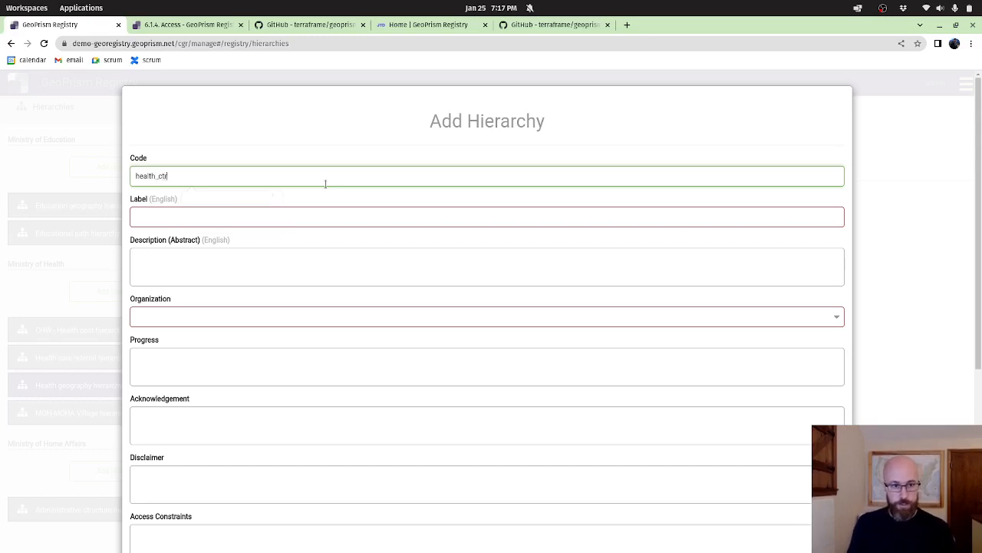
{"action": "key", "text": "BackSpace"}
{"action": "type", "text": "ent"}
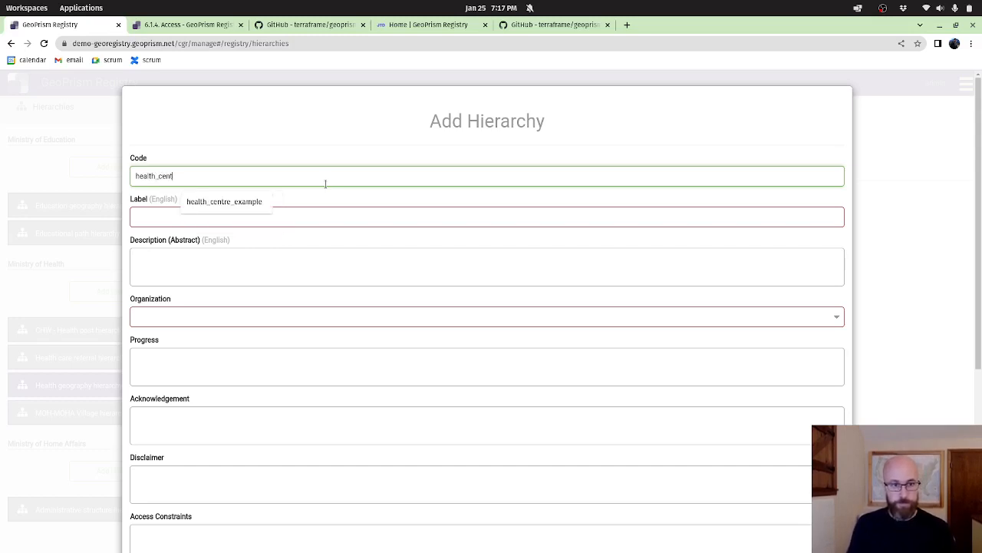
{"action": "type", "text": "re_hie"}
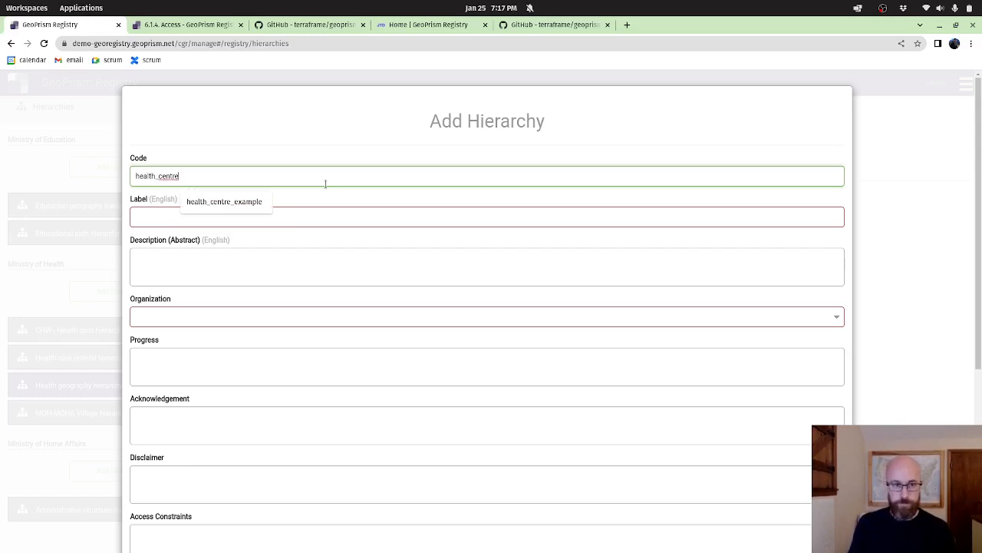
{"action": "type", "text": "ra"}
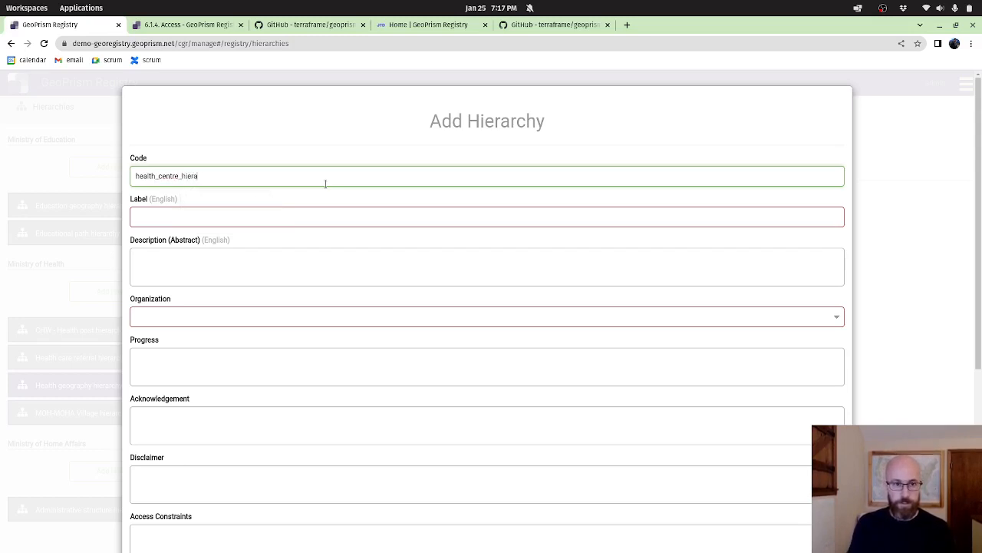
{"action": "type", "text": "rchy_e"}
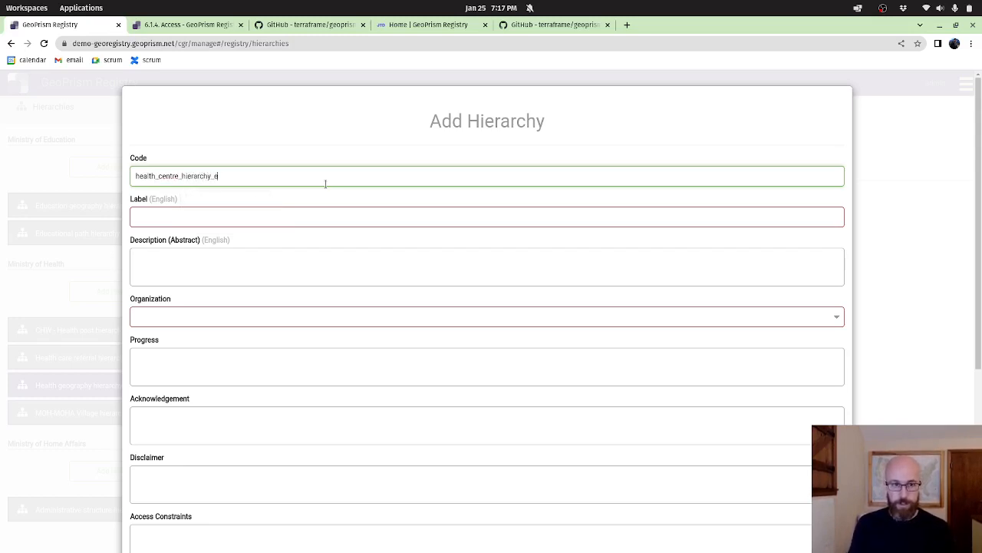
{"action": "type", "text": "xample"}
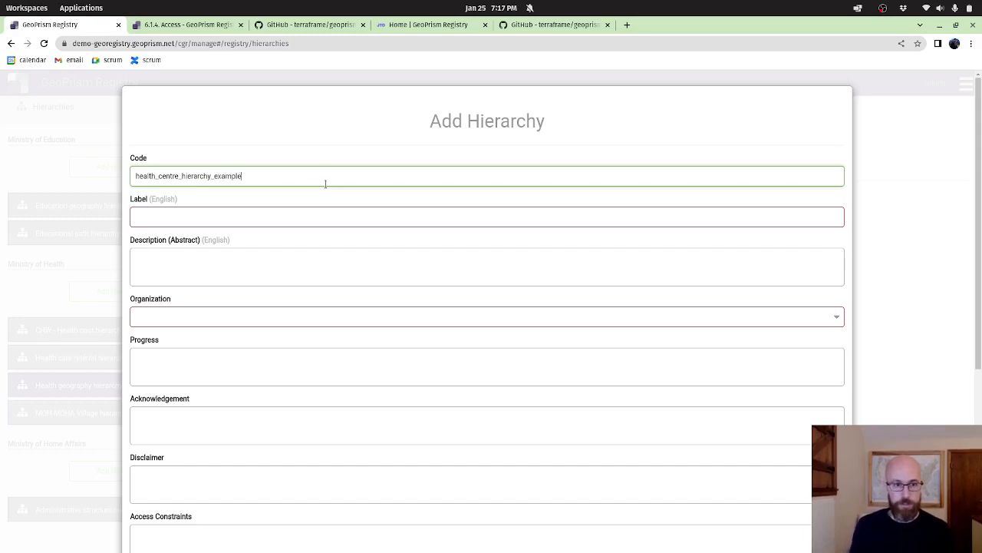
Give the hierarchy the English label Health Centre Hierarchy Example and assign it to the Ministry of Health organization
{"action": "left_click", "coordinate": [208, 215]}
{"action": "type", "text": "He"}
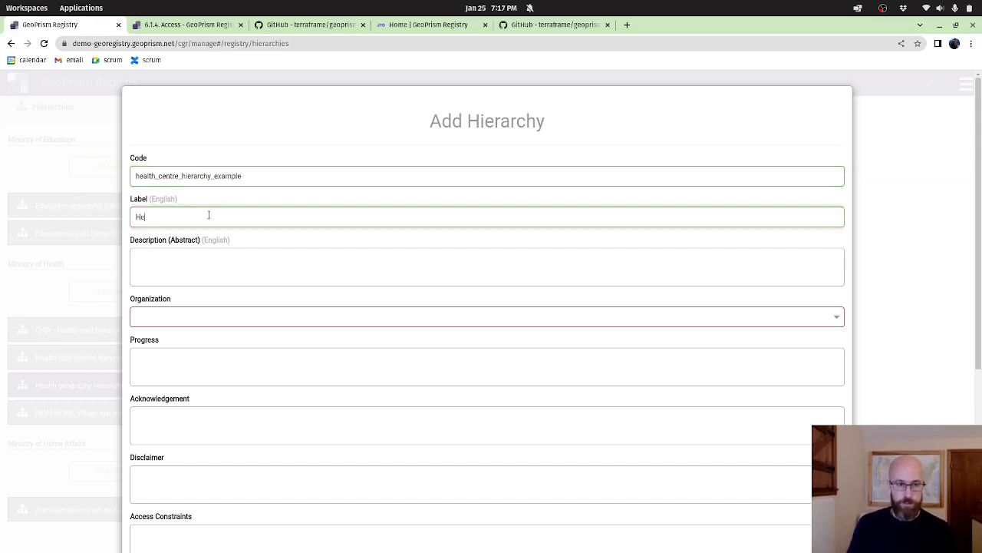
{"action": "type", "text": "alth"}
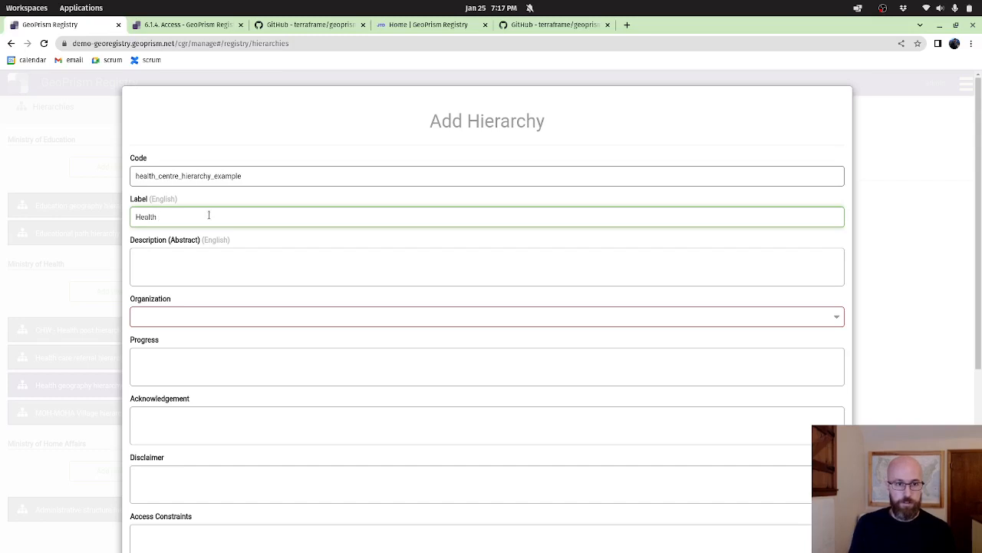
{"action": "type", "text": " Centre H"}
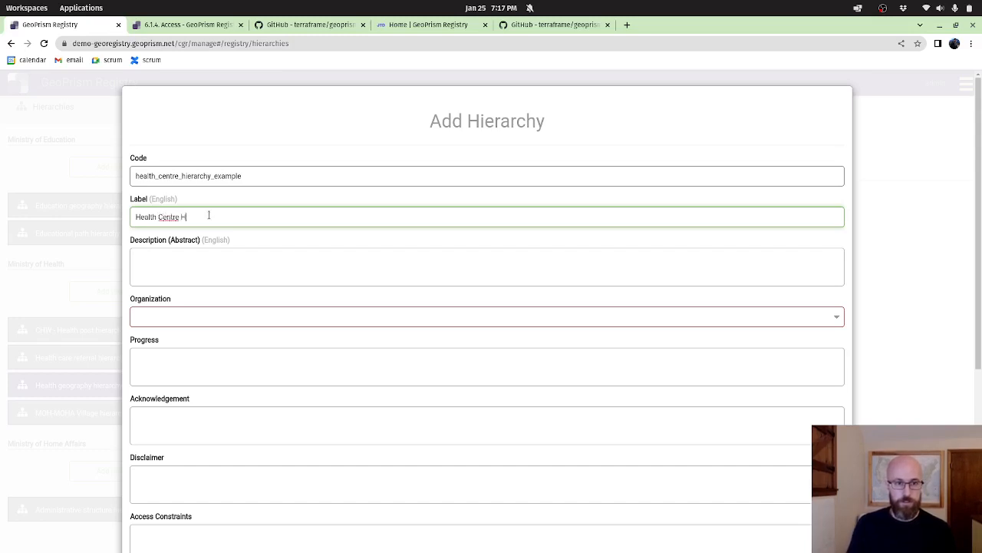
{"action": "type", "text": "ier"}
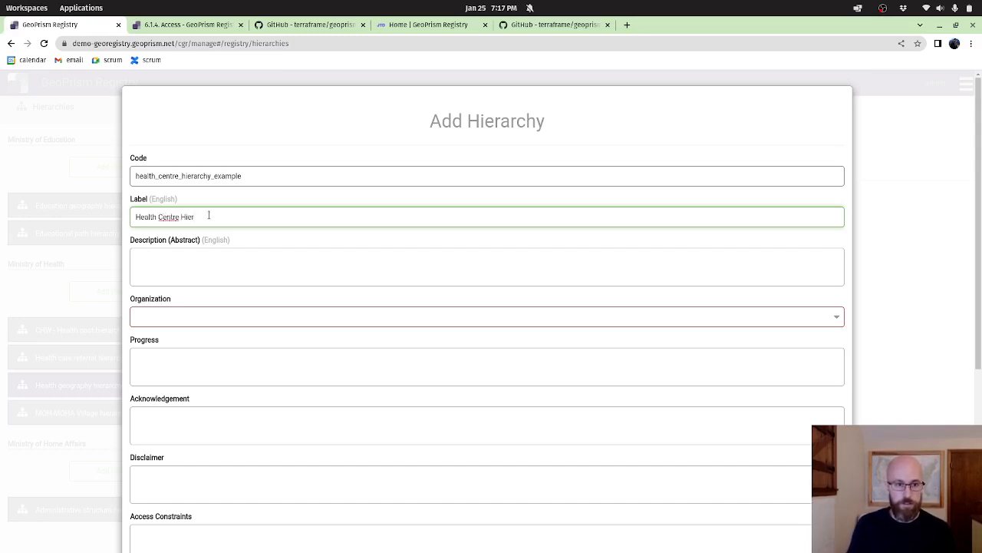
{"action": "type", "text": "archy Example"}
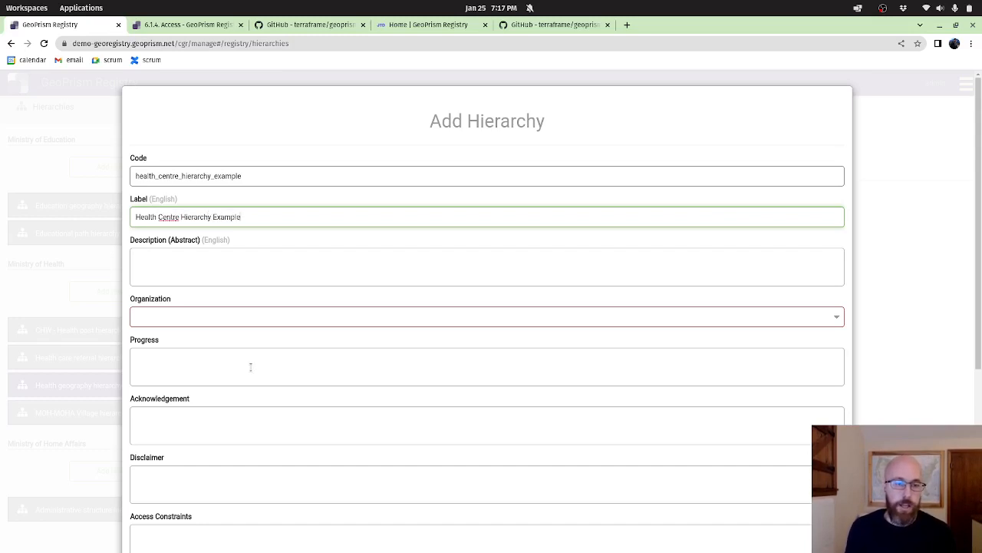
{"action": "left_click", "coordinate": [232, 321]}
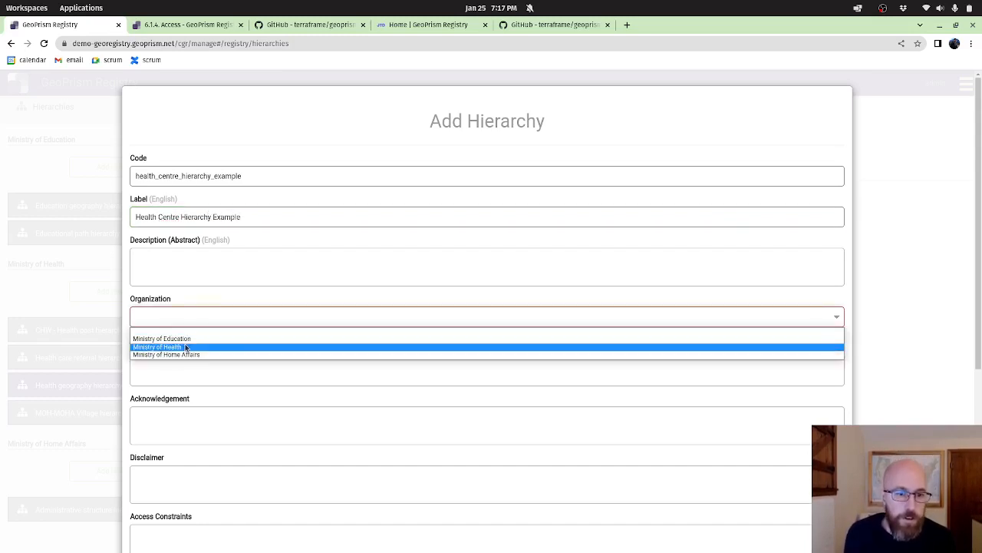
{"action": "left_click", "coordinate": [188, 348]}
Review the remaining hierarchy metadata fields, from progress, acknowledgement and disclaimer through the constraints to the primary contact details
{"action": "left_click", "coordinate": [257, 425]}
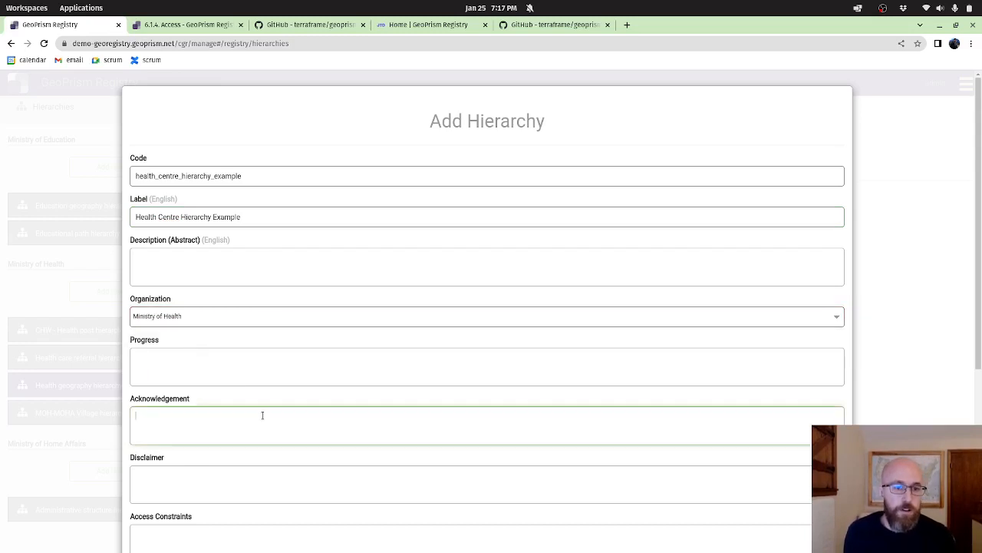
{"action": "scroll", "coordinate": [260, 421], "scroll_direction": "down", "scroll_amount": 5}
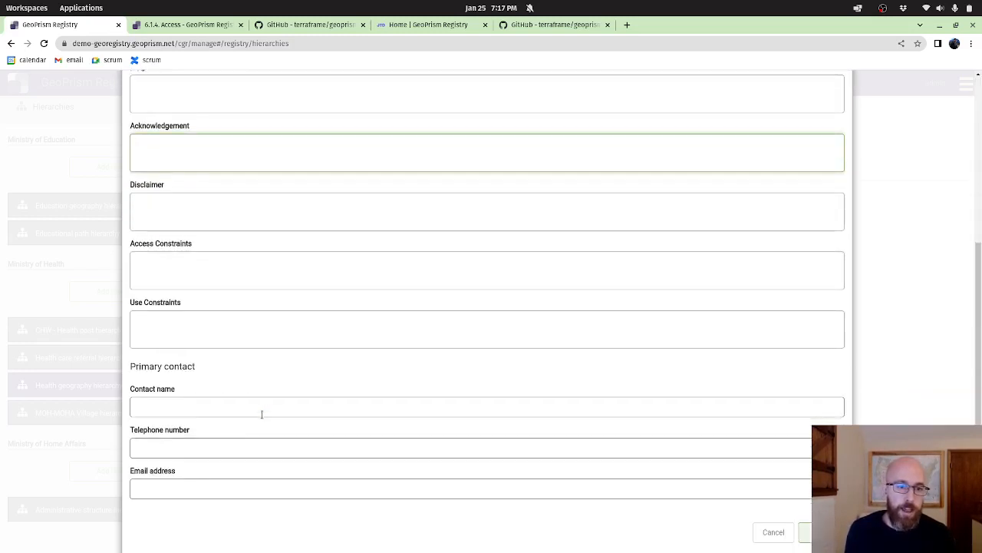
{"action": "scroll", "coordinate": [262, 414], "scroll_direction": "down", "scroll_amount": 1}
{"action": "scroll", "coordinate": [262, 418], "scroll_direction": "up", "scroll_amount": 3}
{"action": "scroll", "coordinate": [262, 418], "scroll_direction": "up", "scroll_amount": 4}
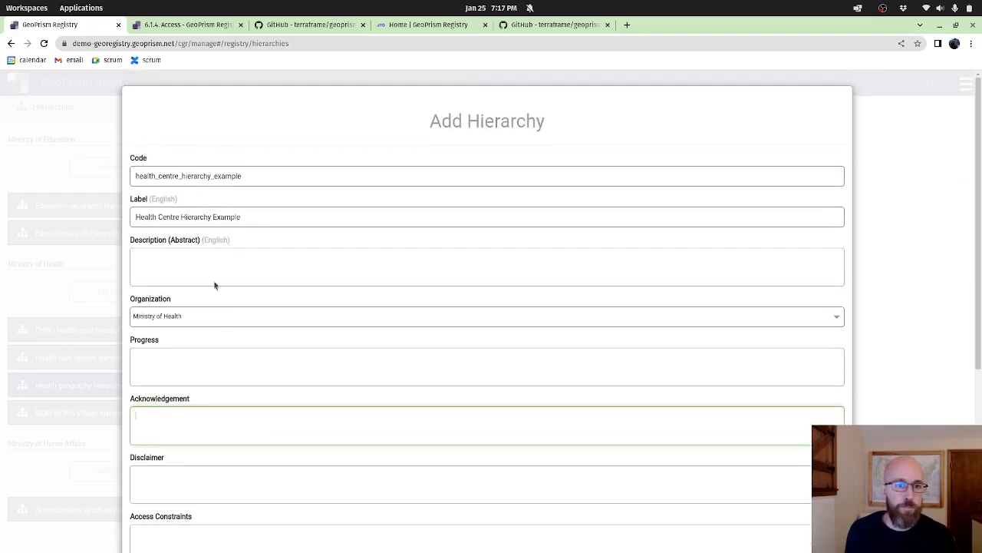
{"action": "scroll", "coordinate": [230, 364], "scroll_direction": "down", "scroll_amount": 3}
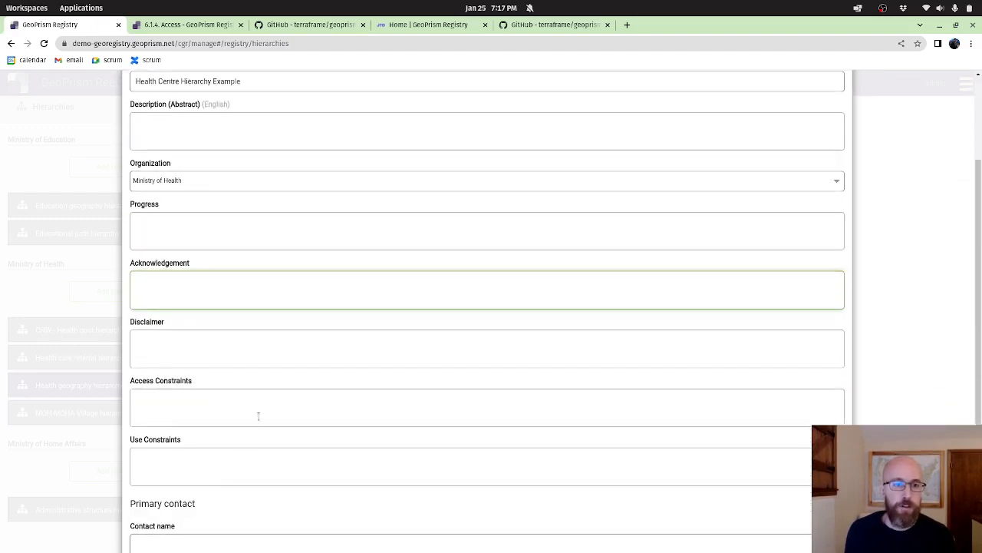
{"action": "scroll", "coordinate": [258, 415], "scroll_direction": "down", "scroll_amount": 2}
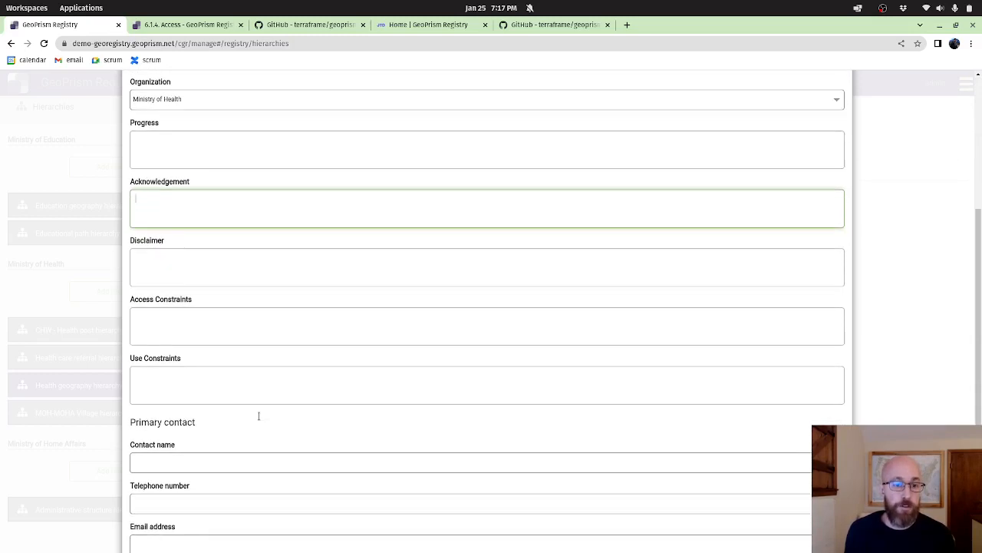
Check the new hierarchy's code and label, submit it, and select Health Centre Hierarchy Example under the Ministry of Health
{"action": "scroll", "coordinate": [259, 420], "scroll_direction": "down", "scroll_amount": 2}
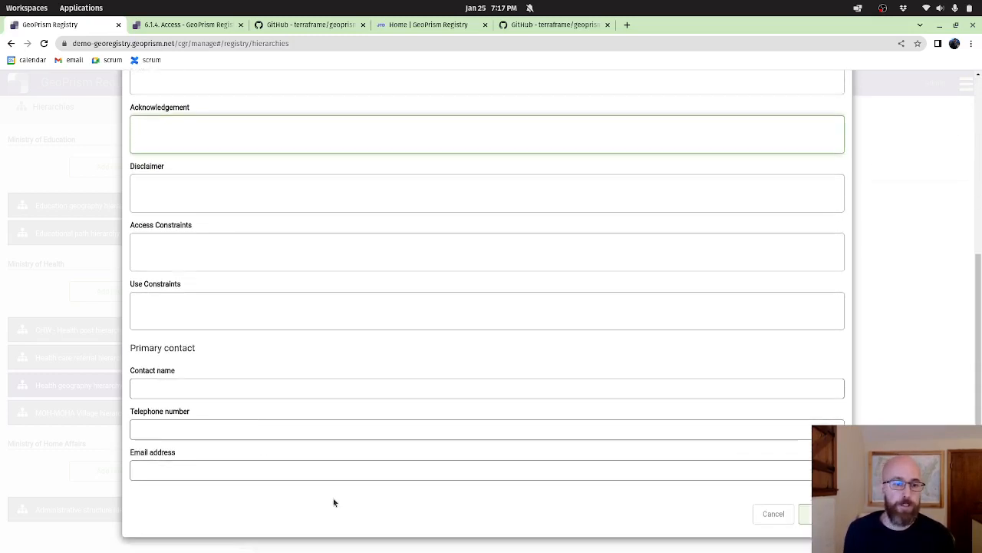
{"action": "scroll", "coordinate": [395, 496], "scroll_direction": "up", "scroll_amount": 7}
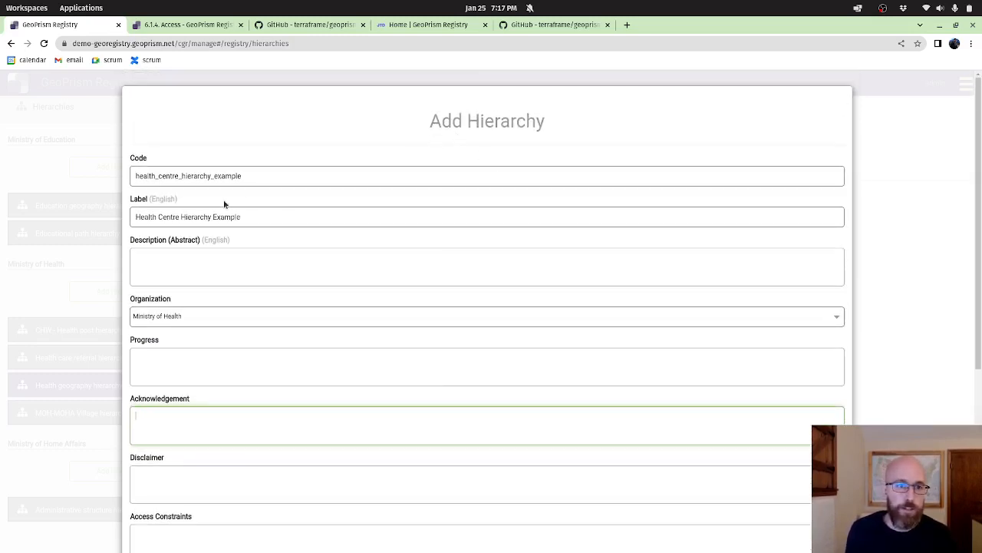
{"action": "left_click_drag", "start_coordinate": [248, 185], "coordinate": [87, 179]}
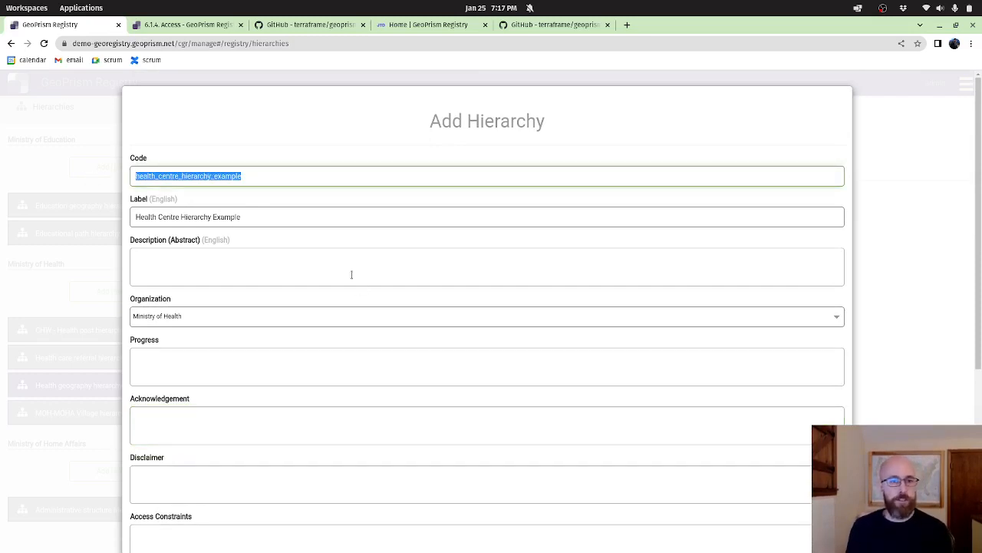
{"action": "double_click", "coordinate": [261, 221]}
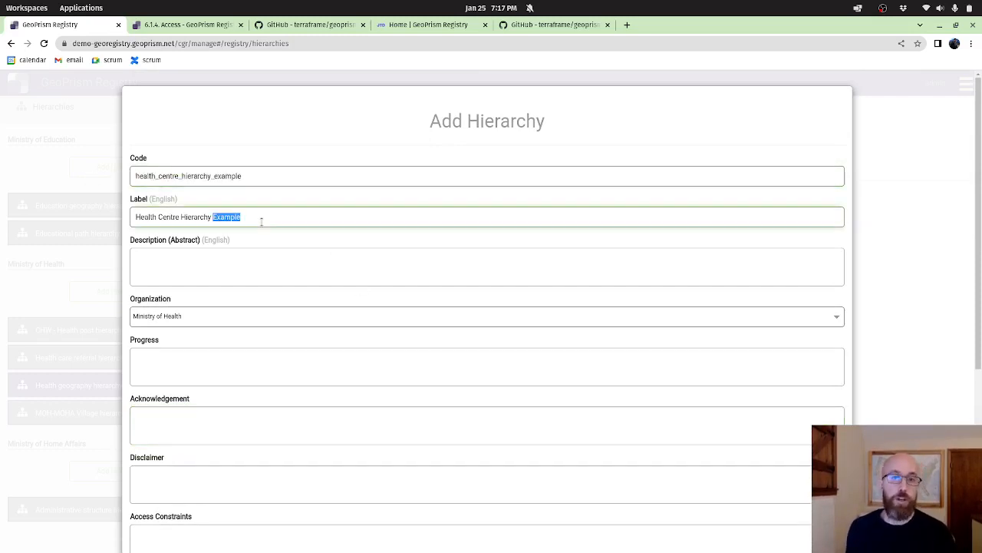
{"action": "scroll", "coordinate": [467, 473], "scroll_direction": "down", "scroll_amount": 4}
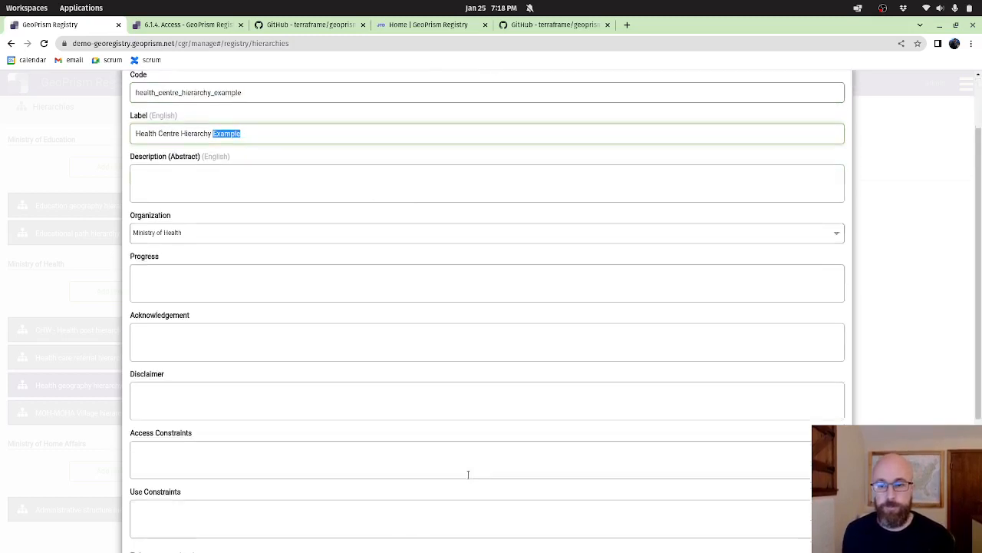
{"action": "left_click", "coordinate": [816, 514]}
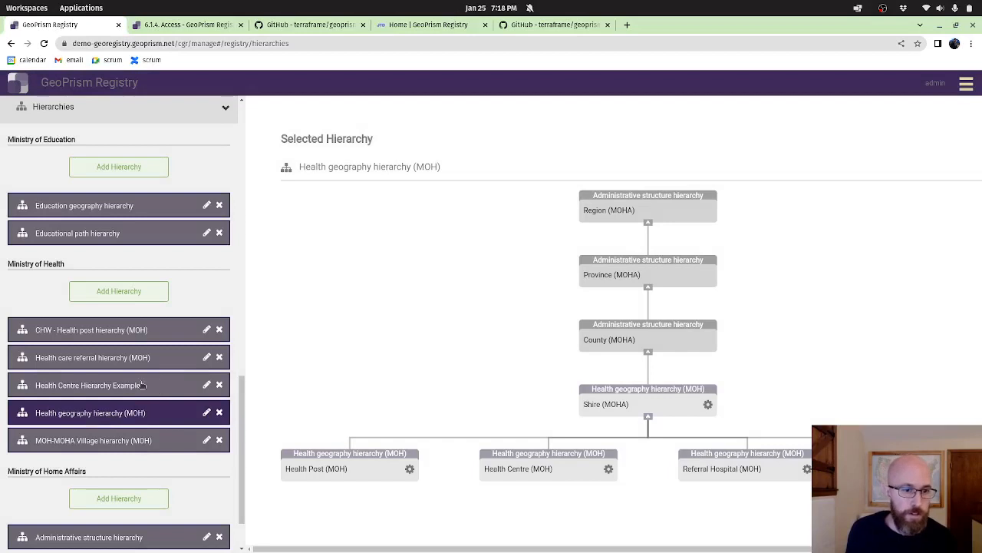
{"action": "left_click", "coordinate": [119, 388]}
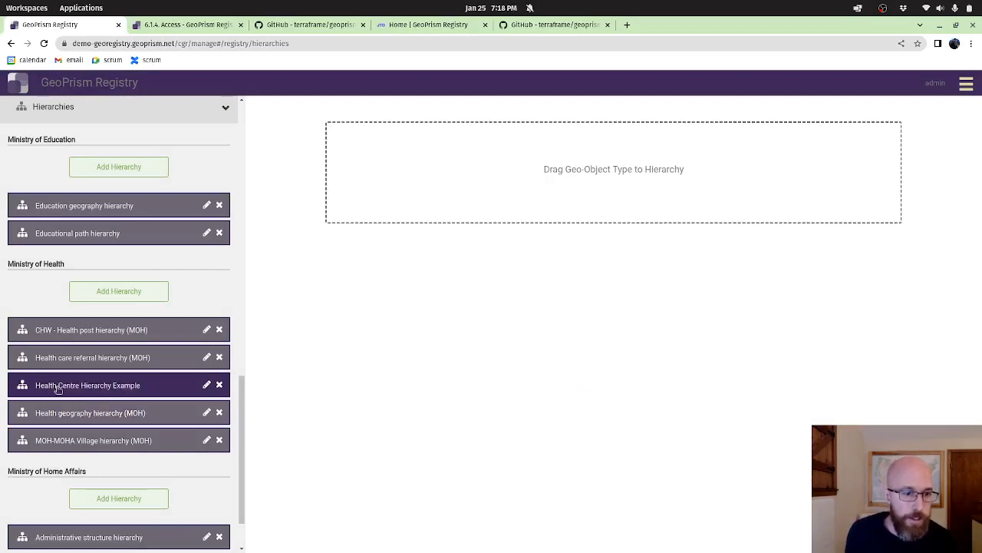
{"action": "double_click", "coordinate": [121, 390]}
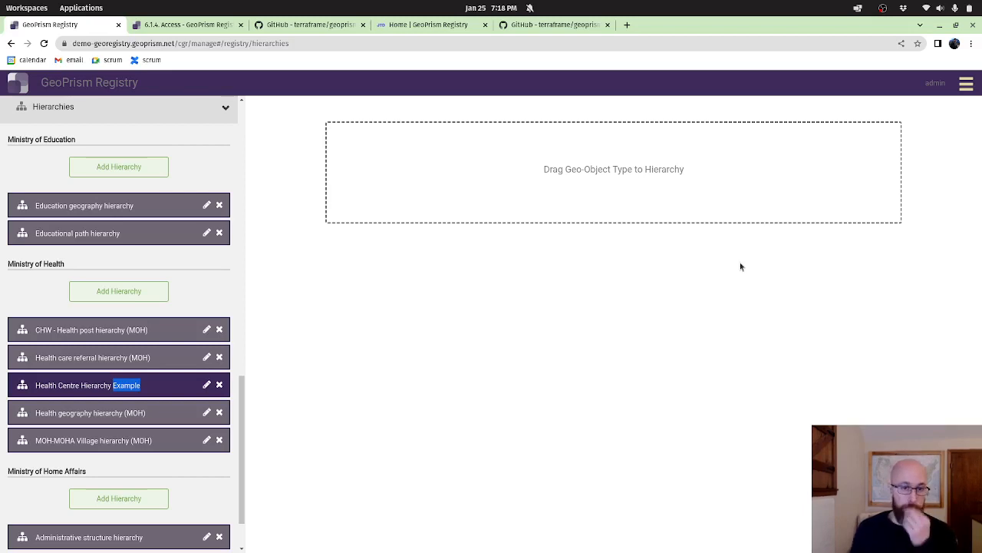
Add the Health Centre Example geo-object type as the root of the Health Centre Hierarchy Example
{"action": "left_click", "coordinate": [109, 420]}
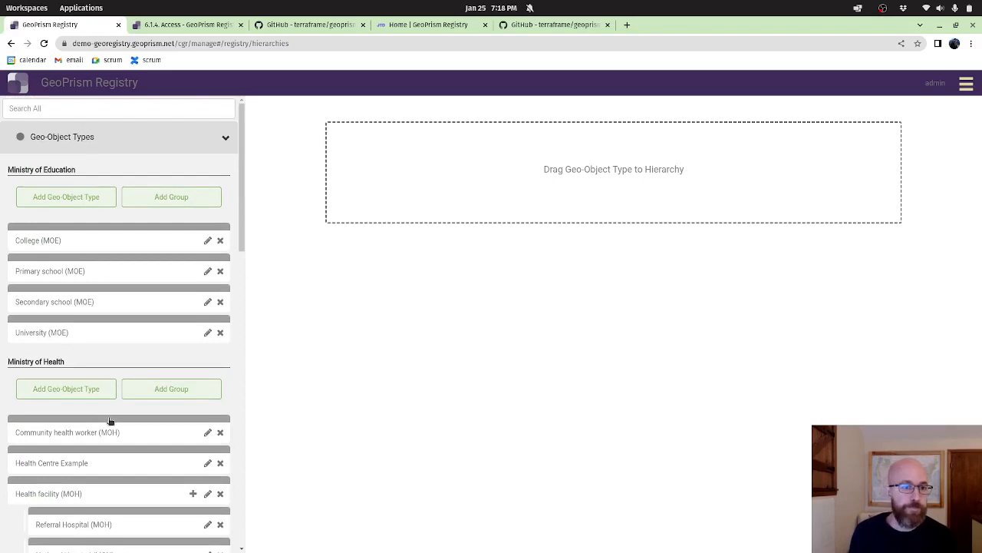
{"action": "scroll", "coordinate": [109, 420], "scroll_direction": "down", "scroll_amount": 5}
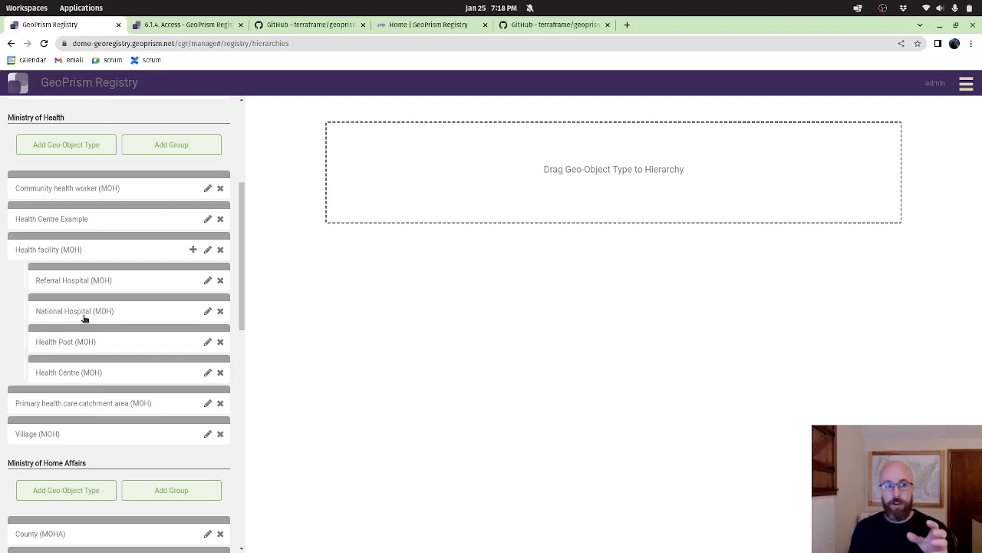
{"action": "mouse_move", "coordinate": [68, 220]}
{"action": "left_mouse_down"}
{"action": "mouse_move", "coordinate": [222, 228]}
{"action": "mouse_move", "coordinate": [581, 185]}
{"action": "left_mouse_up"}
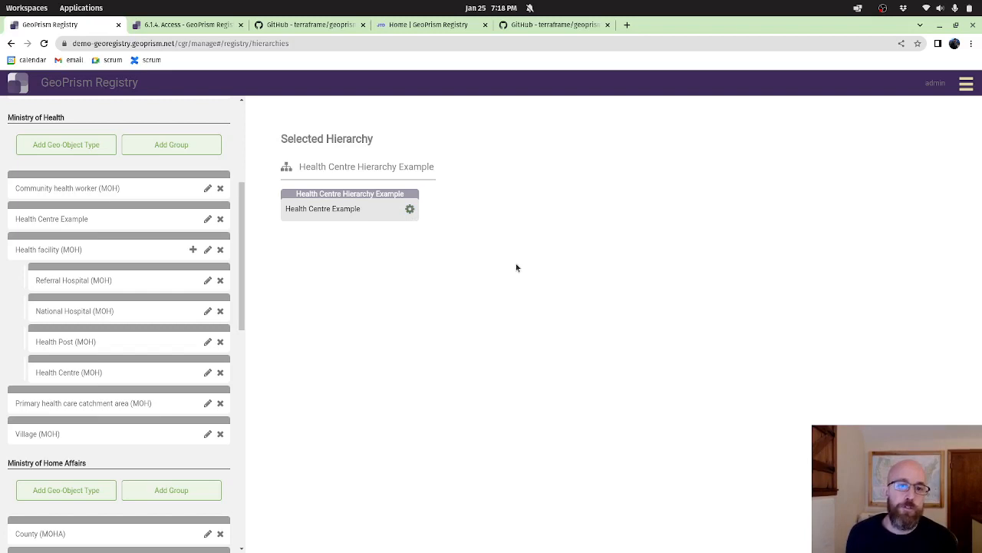
Remove Health Centre Example from the hierarchy and confirm the removal
{"action": "left_click", "coordinate": [410, 210]}
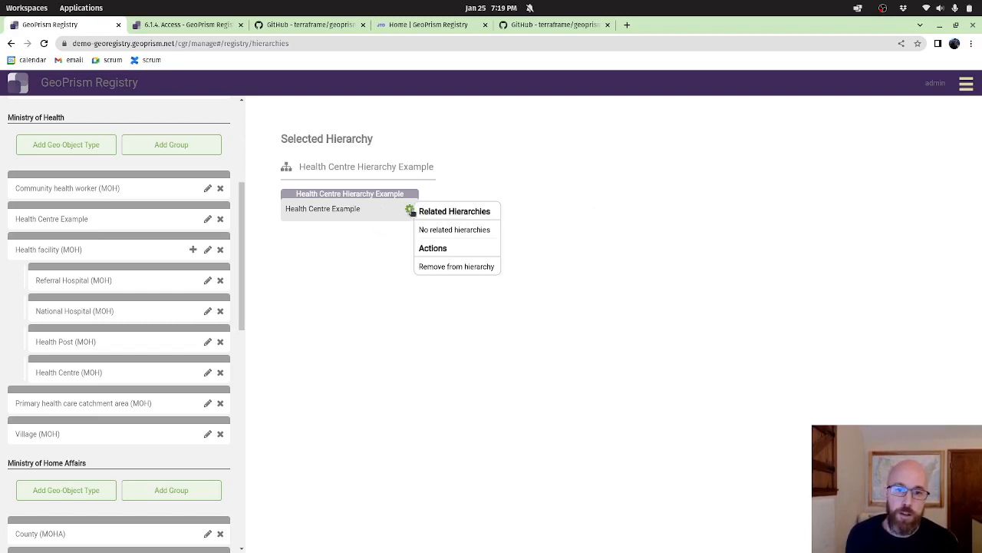
{"action": "left_click", "coordinate": [450, 267]}
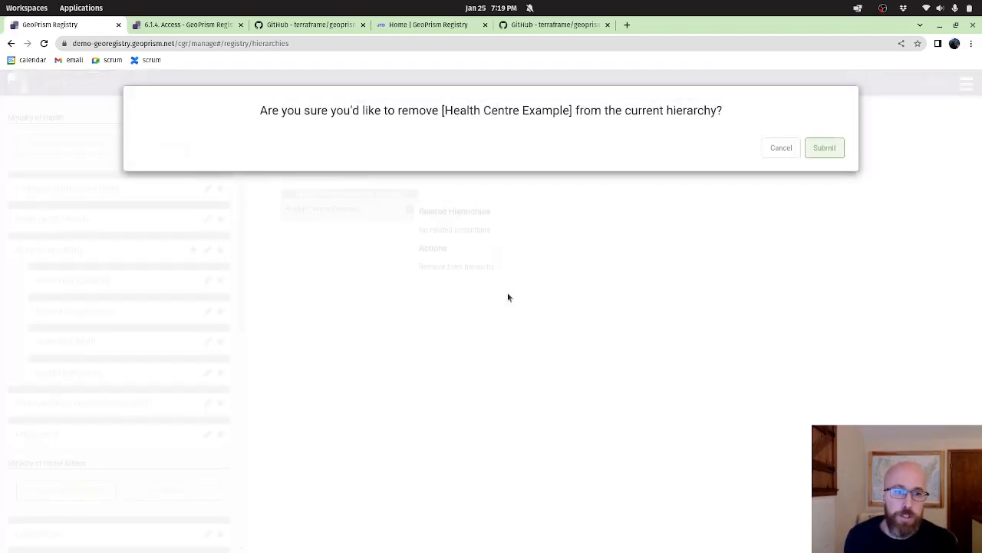
{"action": "left_click", "coordinate": [834, 152]}
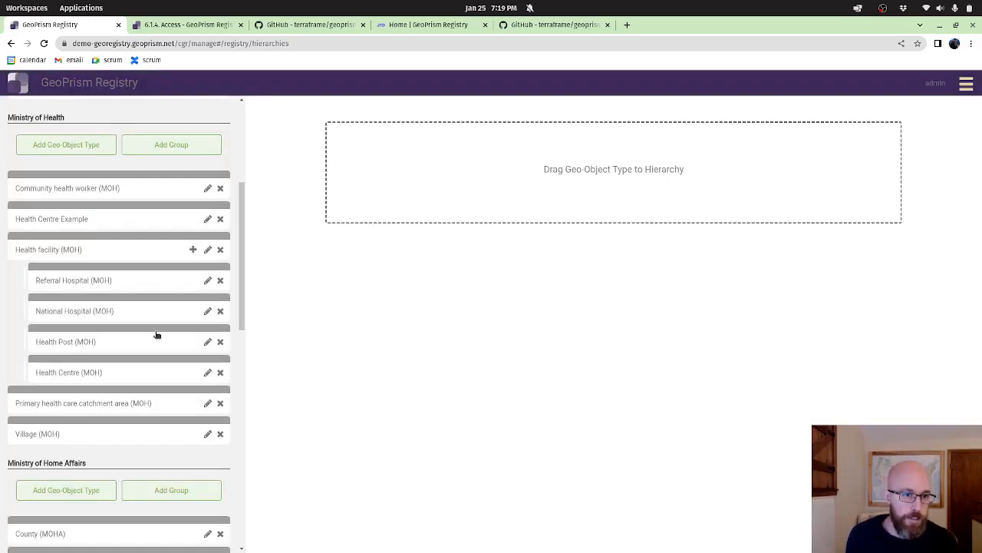
Add the Ministry of Home Affairs type Shire (MOHA) as the root of the Health Centre Hierarchy Example
{"action": "scroll", "coordinate": [157, 334], "scroll_direction": "down", "scroll_amount": 1}
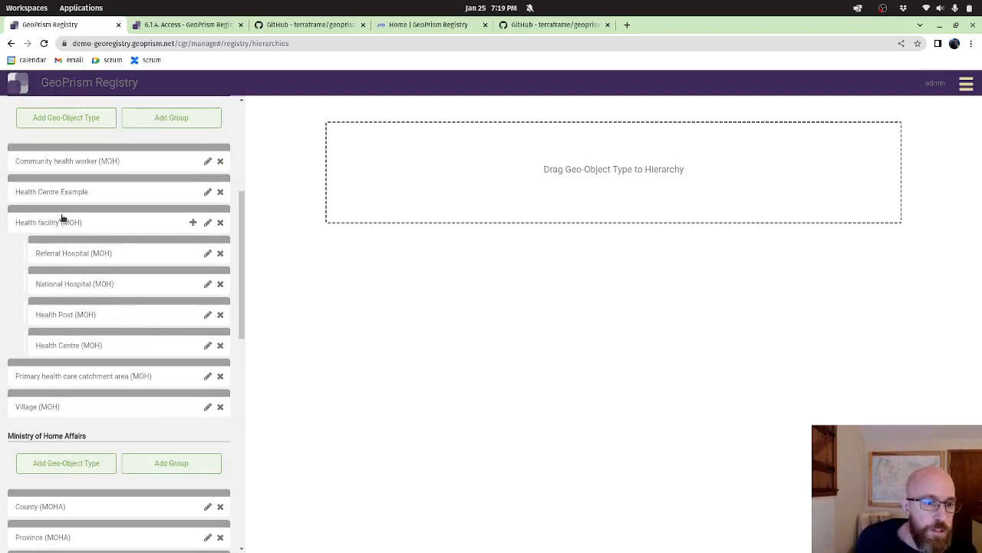
{"action": "scroll", "coordinate": [63, 218], "scroll_direction": "down", "scroll_amount": 3}
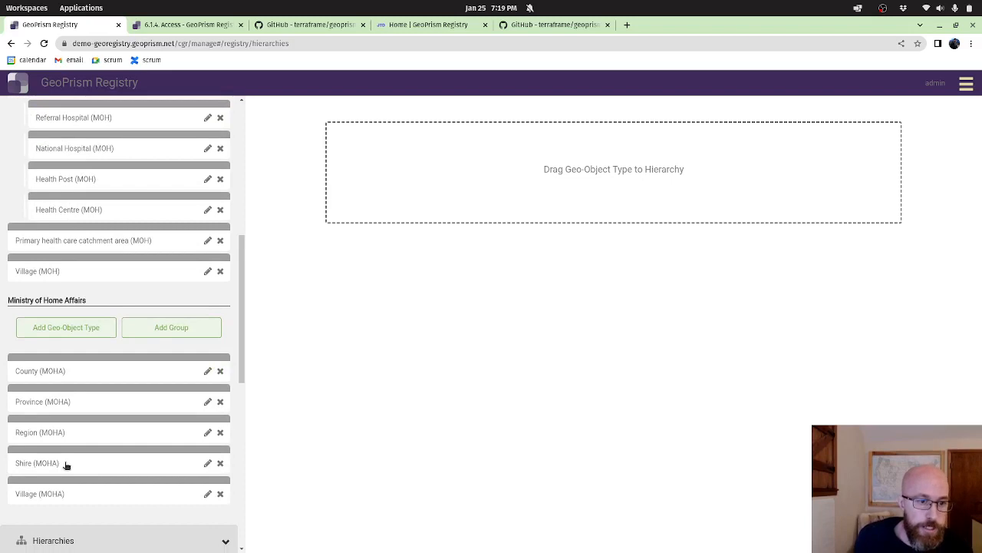
{"action": "left_click_drag", "start_coordinate": [66, 465], "coordinate": [74, 413]}
{"action": "scroll", "coordinate": [75, 399], "scroll_direction": "up", "scroll_amount": 7}
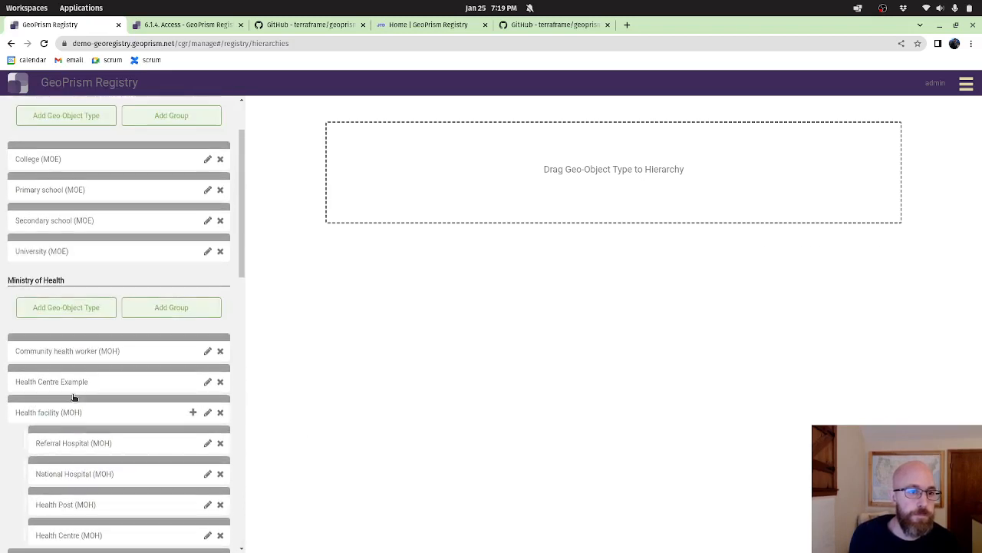
{"action": "scroll", "coordinate": [74, 396], "scroll_direction": "down", "scroll_amount": 4}
{"action": "scroll", "coordinate": [74, 397], "scroll_direction": "down", "scroll_amount": 3}
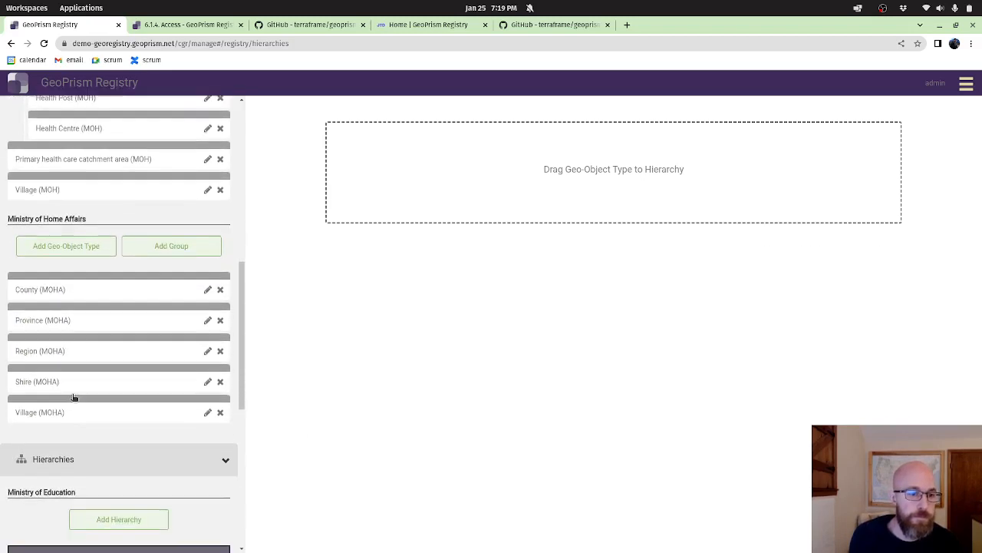
{"action": "left_click_drag", "start_coordinate": [73, 378], "coordinate": [603, 181]}
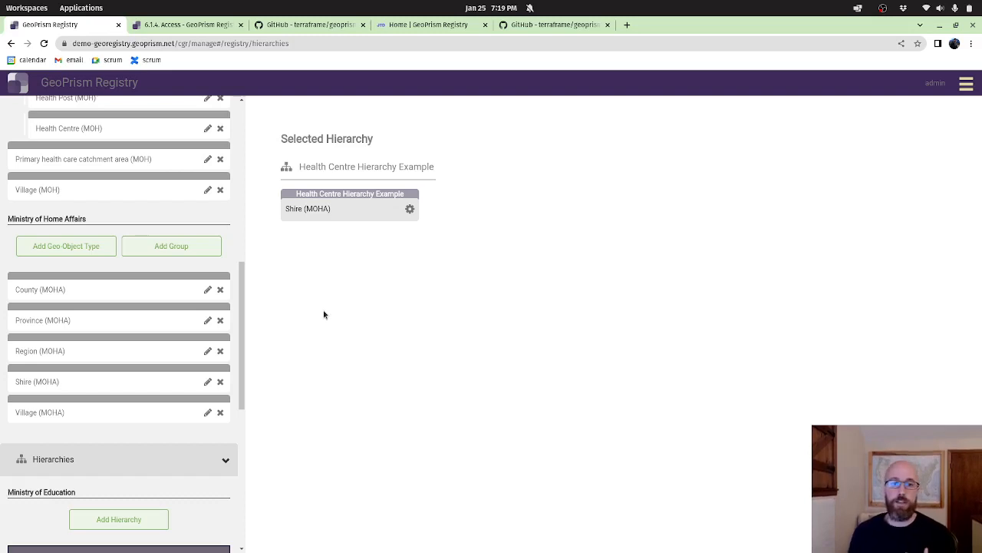
Show the Administrative structure hierarchy as related to Shire (MOHA) and inherit its levels above Shire
{"action": "mouse_move", "coordinate": [305, 200]}
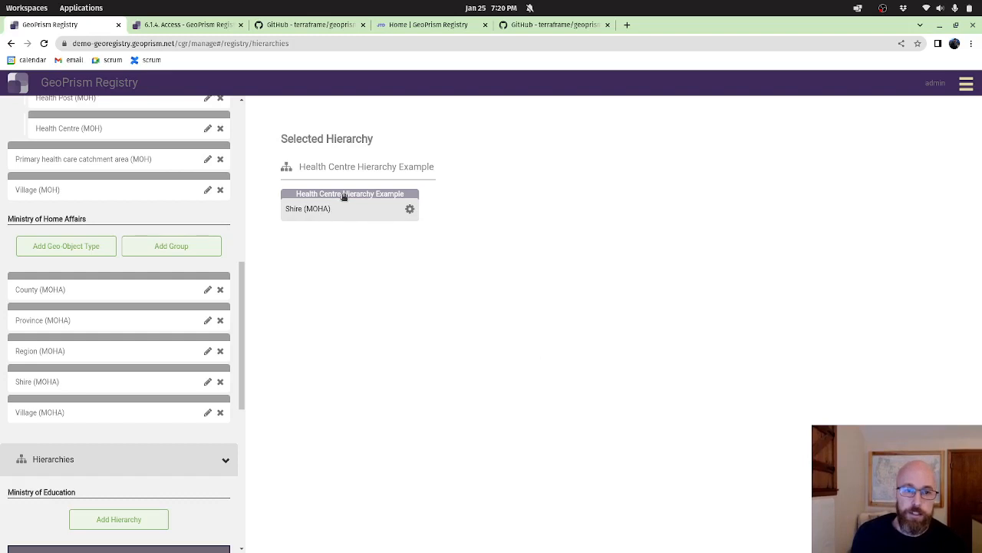
{"action": "mouse_move", "coordinate": [358, 207]}
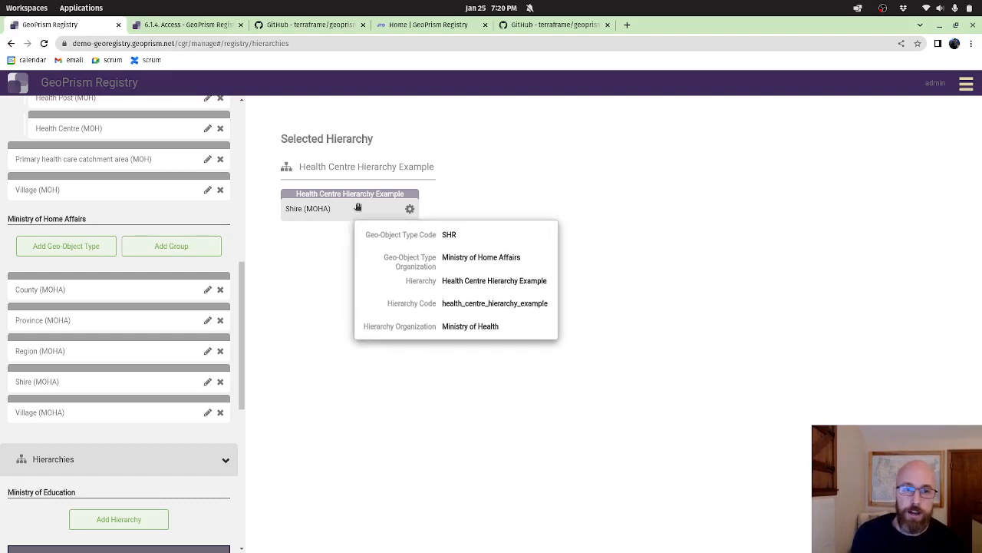
{"action": "left_click", "coordinate": [410, 208]}
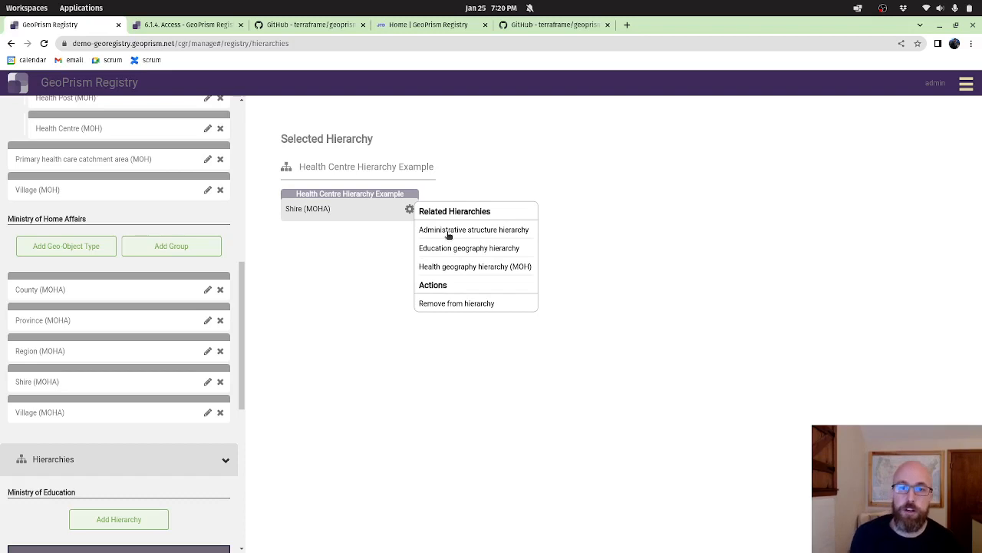
{"action": "left_click", "coordinate": [446, 231]}
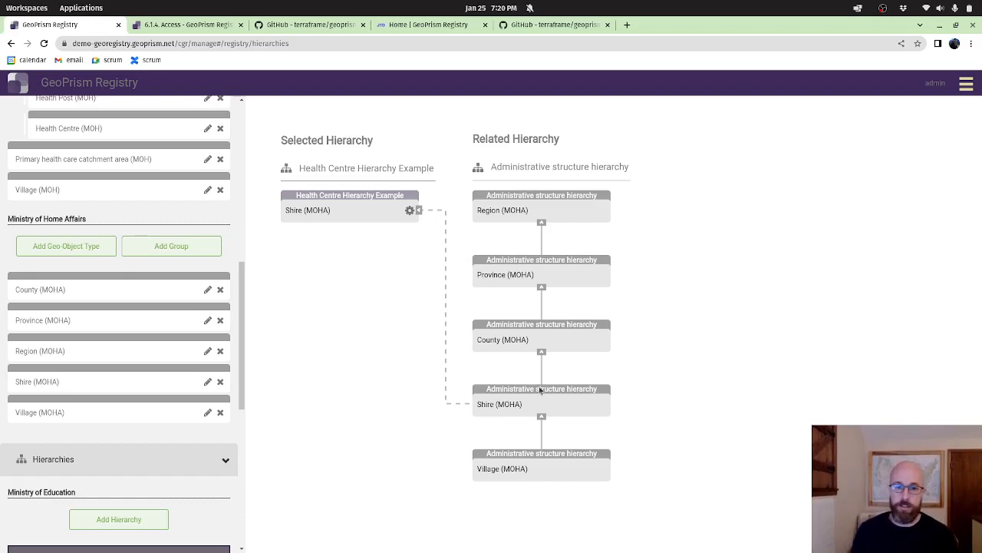
{"action": "mouse_move", "coordinate": [586, 468]}
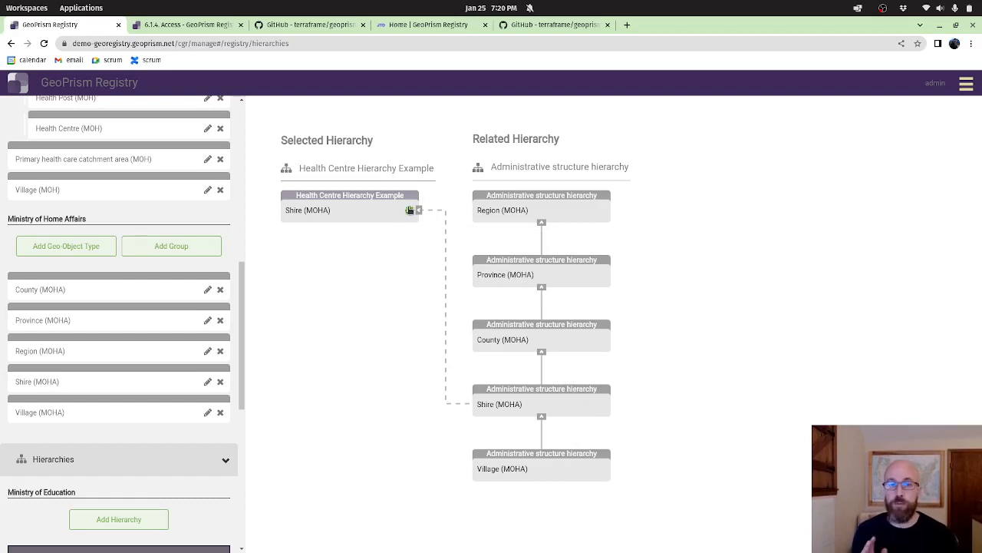
{"action": "left_click", "coordinate": [413, 212]}
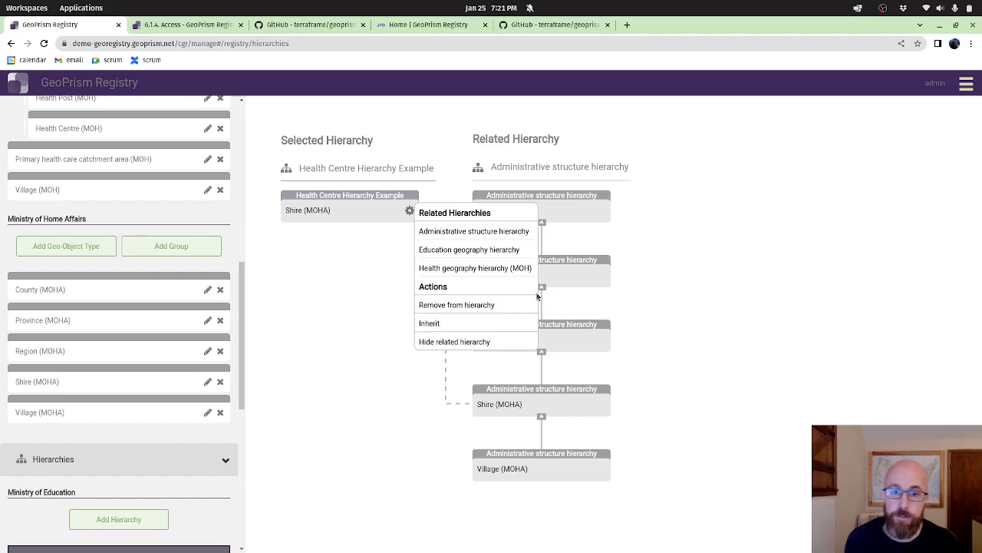
{"action": "left_click", "coordinate": [429, 325]}
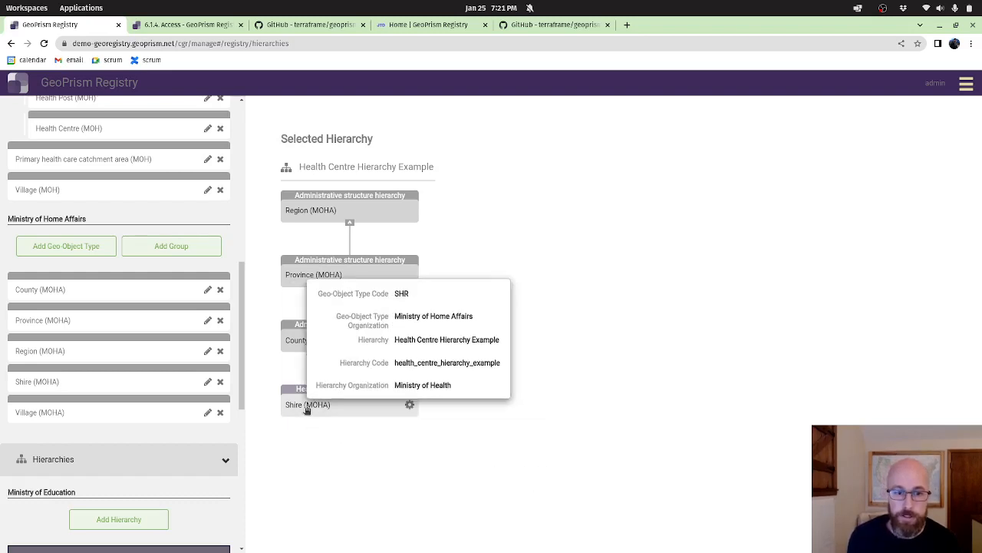
Add the Health Centre Example type as a child of Shire (MOHA) in the hierarchy
{"action": "mouse_move", "coordinate": [341, 405]}
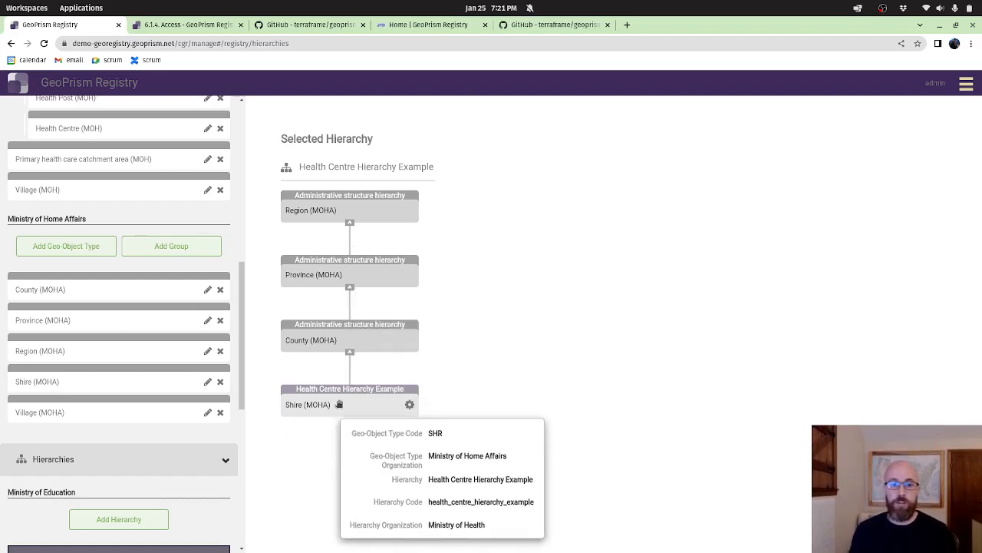
{"action": "mouse_move", "coordinate": [346, 343]}
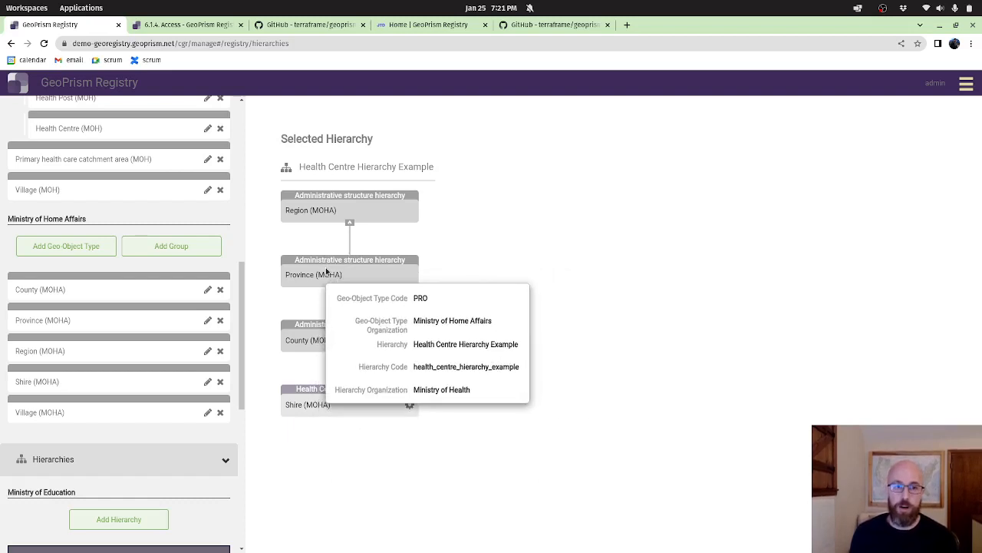
{"action": "mouse_move", "coordinate": [303, 210]}
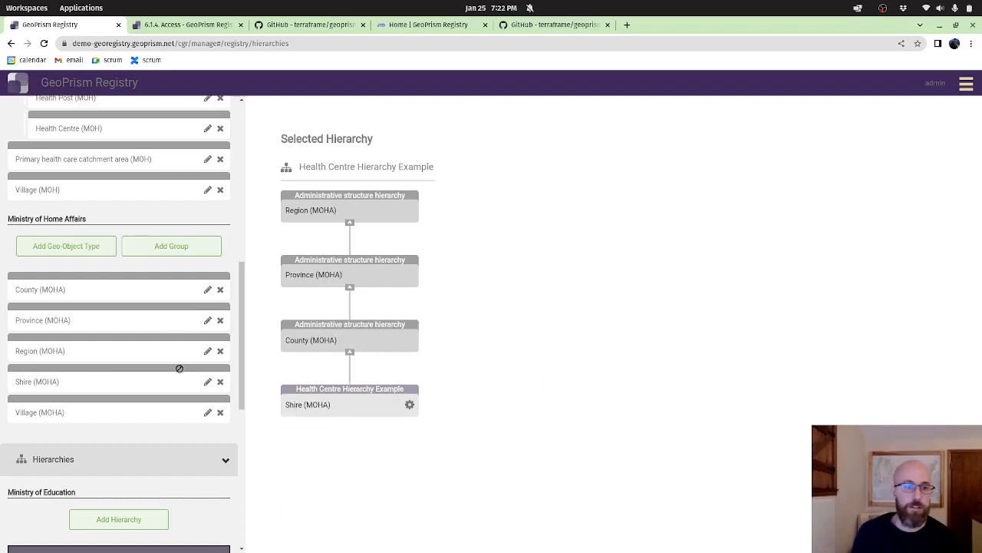
{"action": "scroll", "coordinate": [179, 368], "scroll_direction": "up", "scroll_amount": 5}
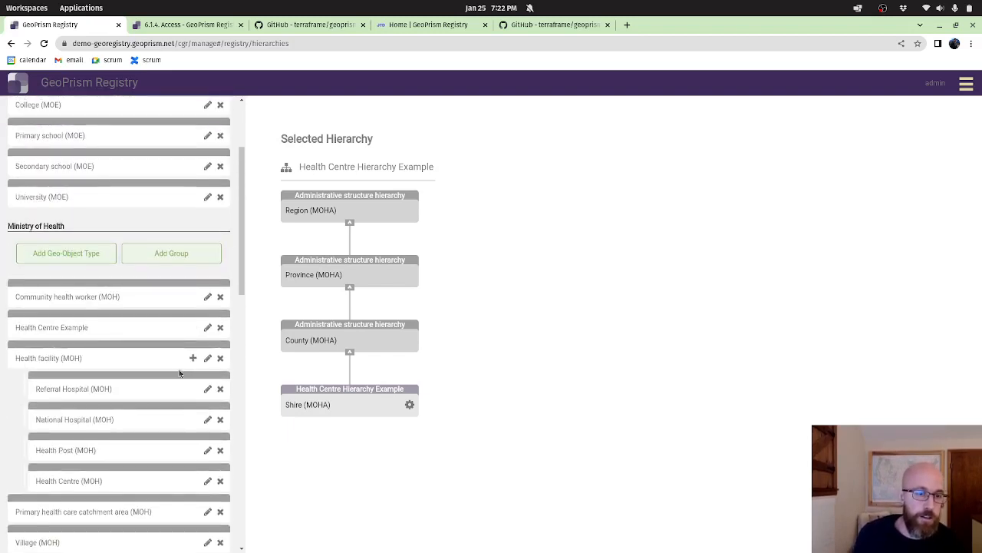
{"action": "scroll", "coordinate": [179, 373], "scroll_direction": "up", "scroll_amount": 4}
{"action": "scroll", "coordinate": [179, 373], "scroll_direction": "down", "scroll_amount": 3}
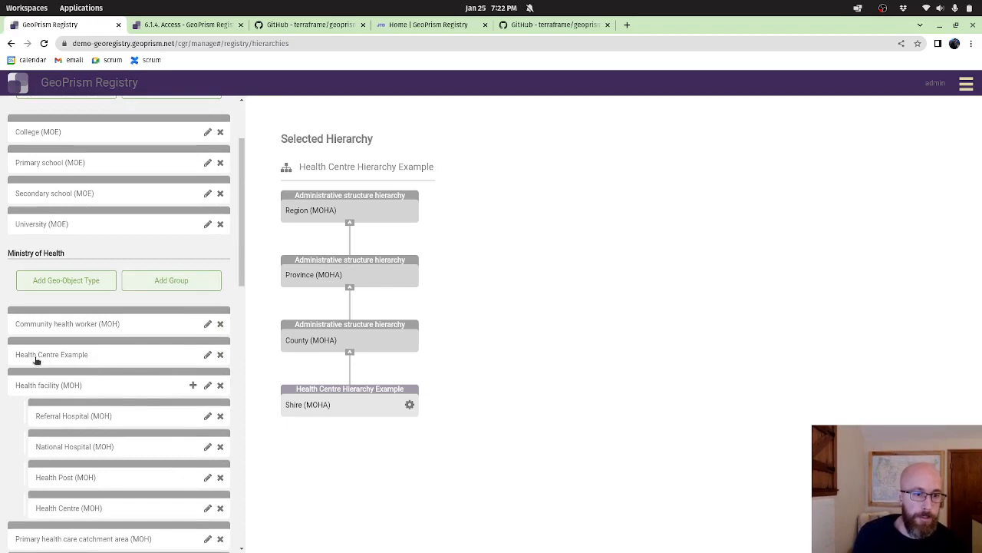
{"action": "mouse_move", "coordinate": [36, 360]}
{"action": "left_mouse_down"}
{"action": "mouse_move", "coordinate": [95, 376]}
{"action": "mouse_move", "coordinate": [247, 449]}
{"action": "mouse_move", "coordinate": [318, 439]}
{"action": "mouse_move", "coordinate": [328, 414]}
{"action": "mouse_move", "coordinate": [321, 445]}
{"action": "mouse_move", "coordinate": [337, 430]}
{"action": "mouse_move", "coordinate": [413, 413]}
{"action": "mouse_move", "coordinate": [360, 447]}
{"action": "mouse_move", "coordinate": [317, 440]}
{"action": "mouse_move", "coordinate": [318, 449]}
{"action": "left_mouse_up"}
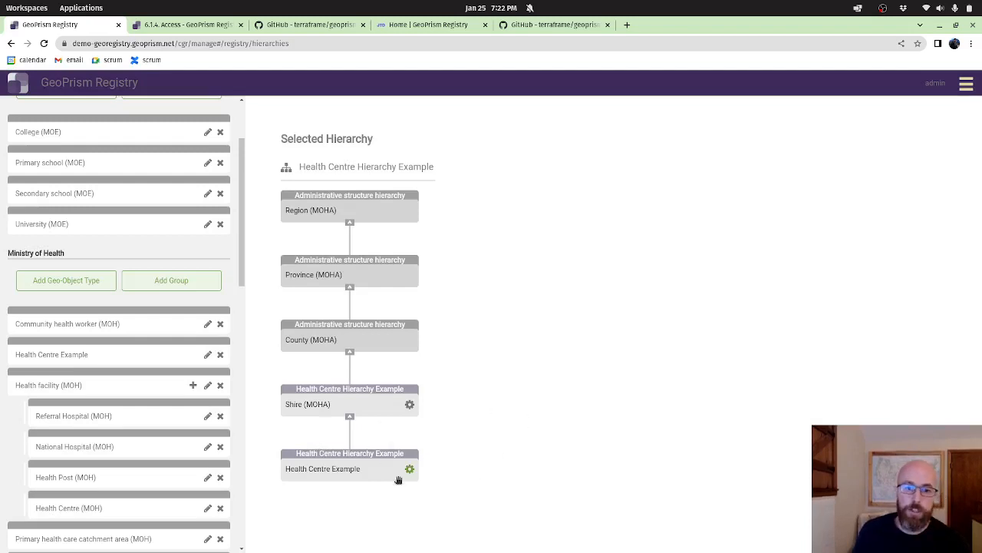
Go to the list of hierarchies under the Ministry of Health
{"action": "mouse_move", "coordinate": [307, 469]}
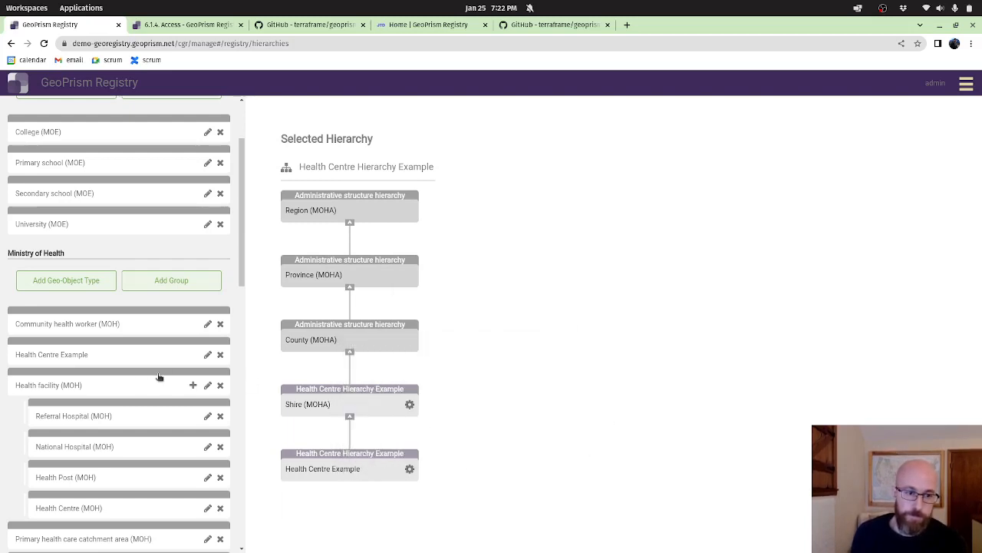
{"action": "scroll", "coordinate": [136, 376], "scroll_direction": "down", "scroll_amount": 4}
{"action": "scroll", "coordinate": [136, 377], "scroll_direction": "down", "scroll_amount": 10}
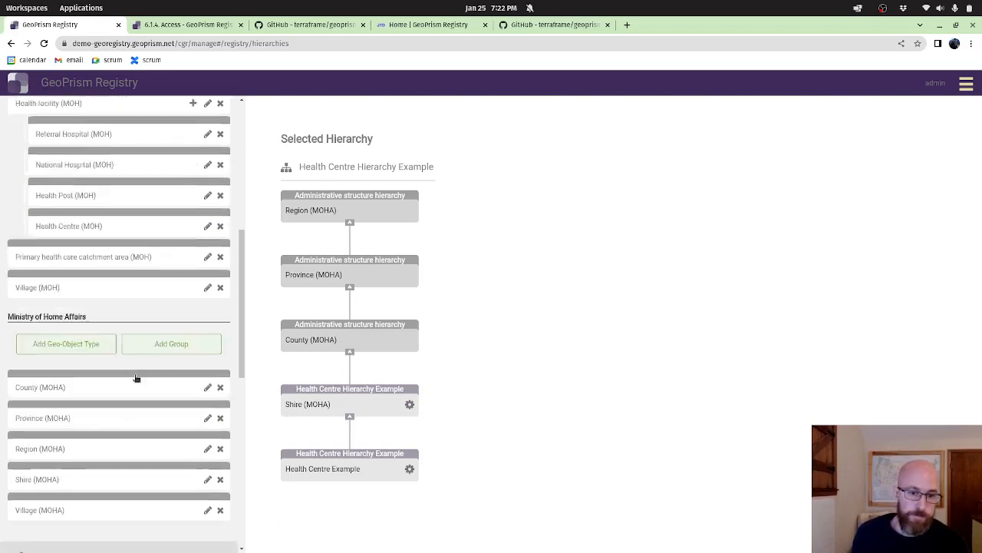
{"action": "scroll", "coordinate": [136, 377], "scroll_direction": "down", "scroll_amount": 4}
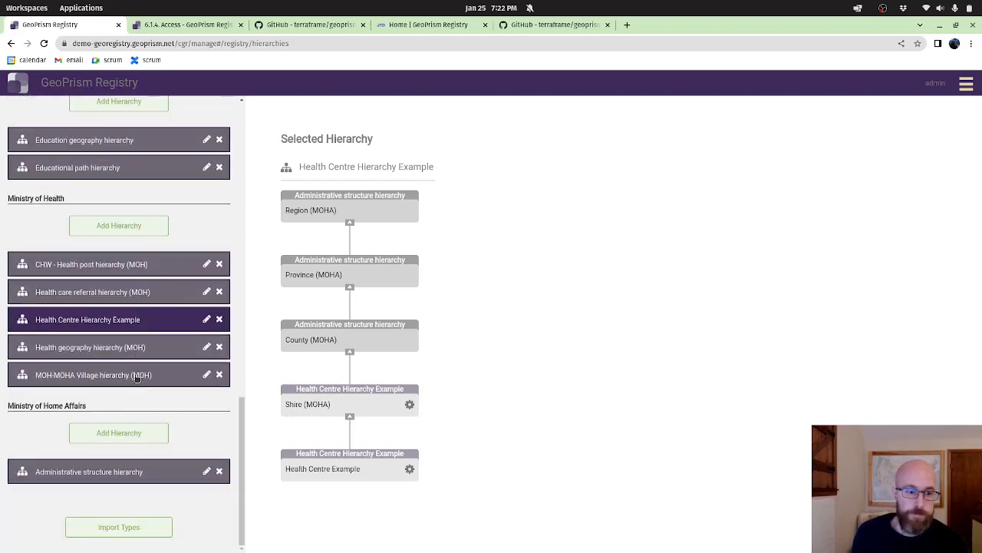